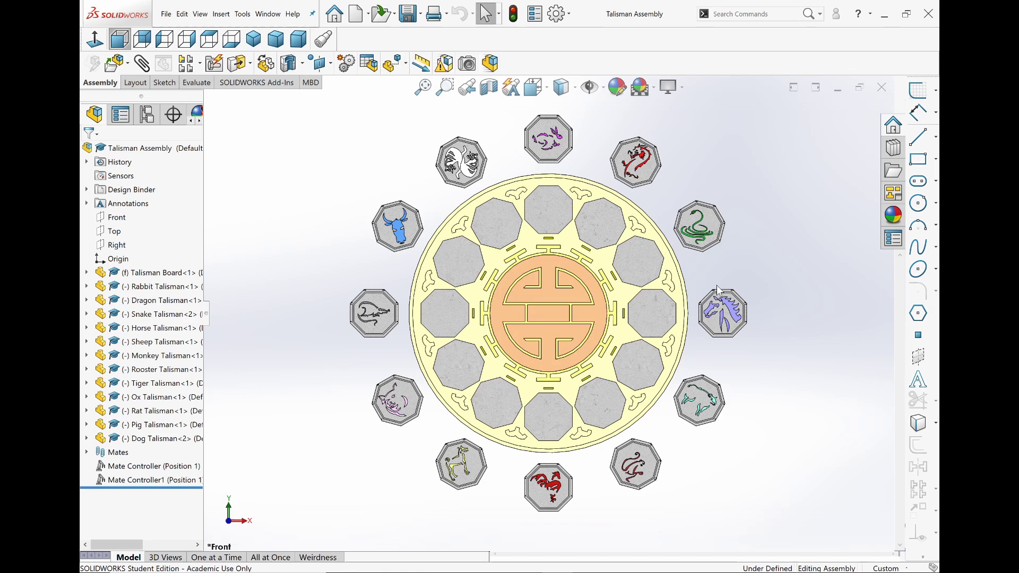
- Pan across the board to inspect the rabbit, snake, horse, ox, monkey, rooster, pig and sheep talismans
scroll(548, 132, "down", 8)
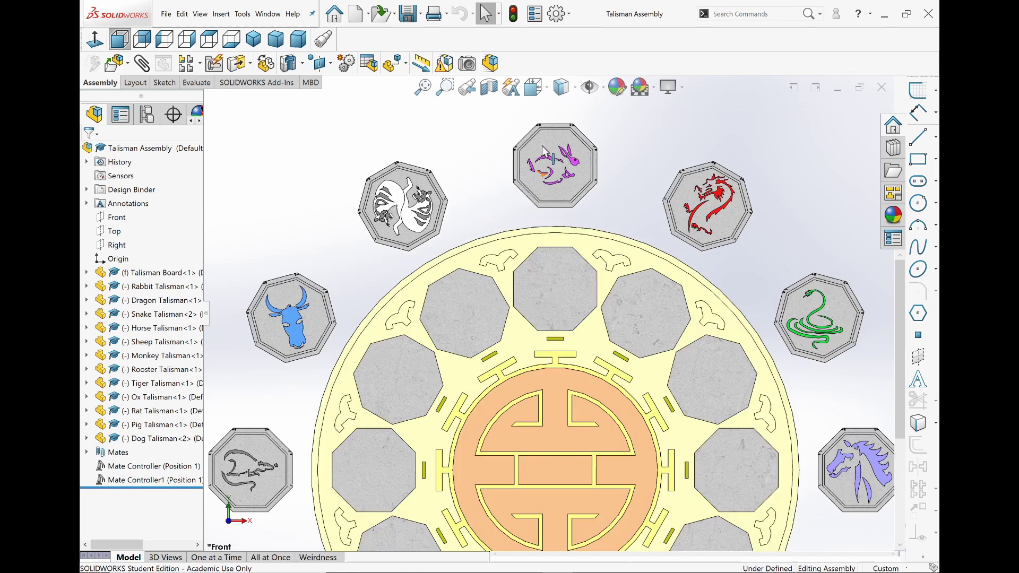
scroll(554, 190, "up", 5)
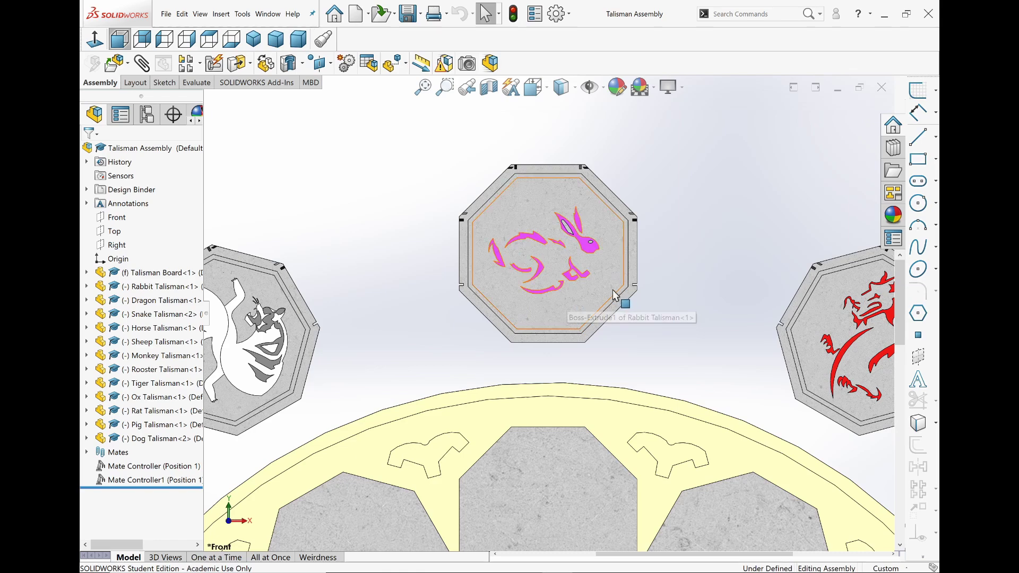
middle_click_drag(586, 291, 330, 235, "ctrl")
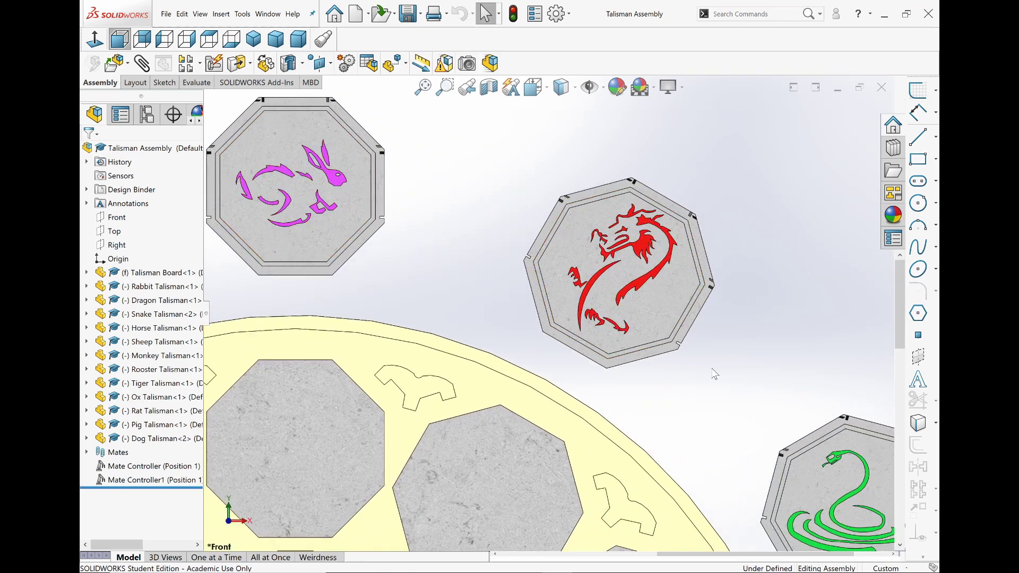
middle_click_drag(709, 364, 424, 125, "ctrl")
middle_click_drag(613, 234, 603, 111, "ctrl")
middle_click_drag(599, 379, 737, 115, "ctrl")
middle_click_drag(539, 451, 727, 245, "ctrl")
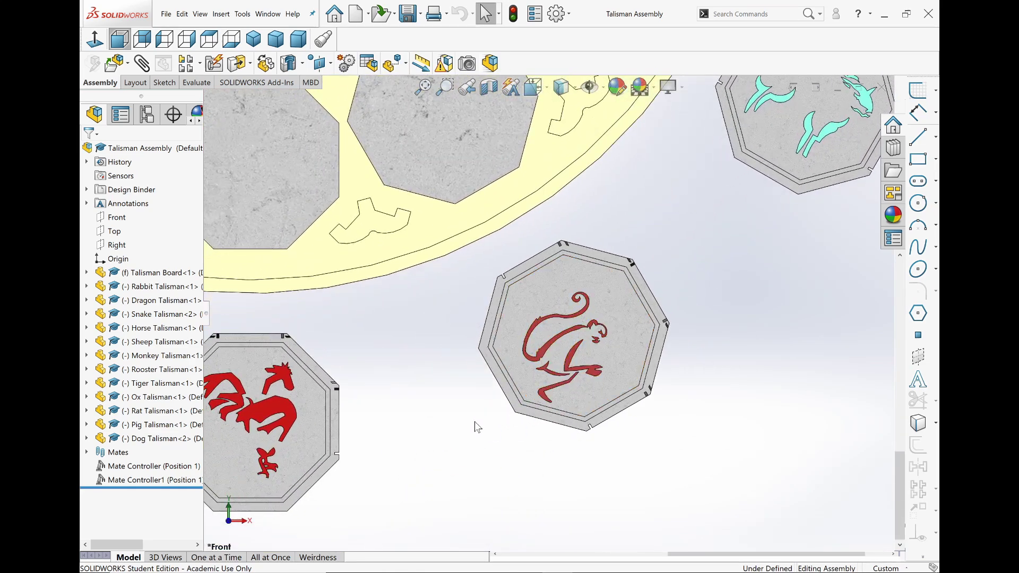
middle_click_drag(473, 425, 694, 428, "ctrl")
middle_click_drag(223, 326, 670, 525, "ctrl")
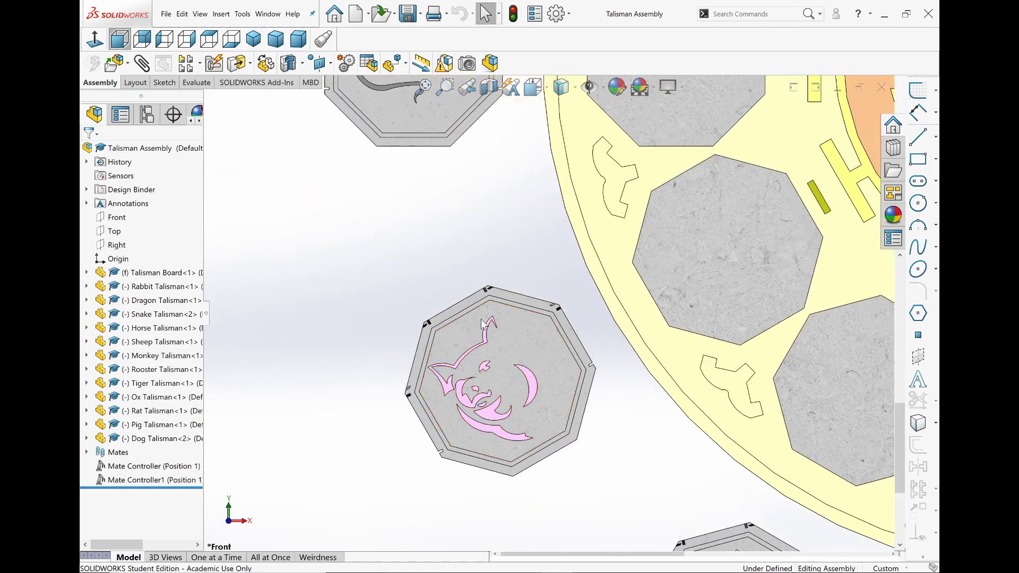
- Pan to centre the ox and rat talismans, then fit the whole board in view
middle_click_drag(481, 324, 567, 522, "ctrl")
middle_click_drag(607, 262, 598, 444, "ctrl")
middle_click_drag(639, 285, 457, 508, "ctrl")
middle_click_drag(611, 309, 713, 131, "ctrl")
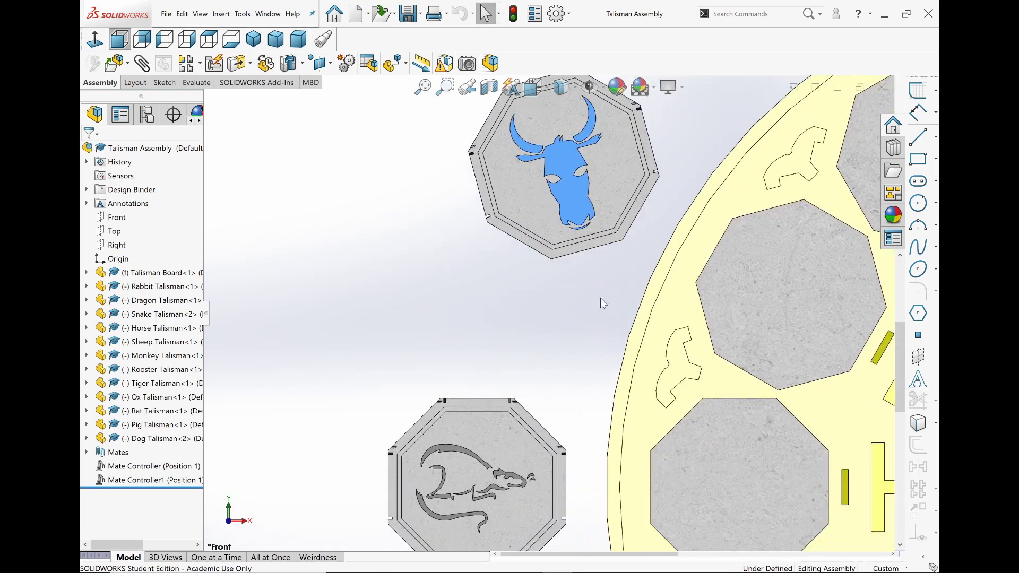
middle_click_drag(593, 400, 627, 297, "ctrl")
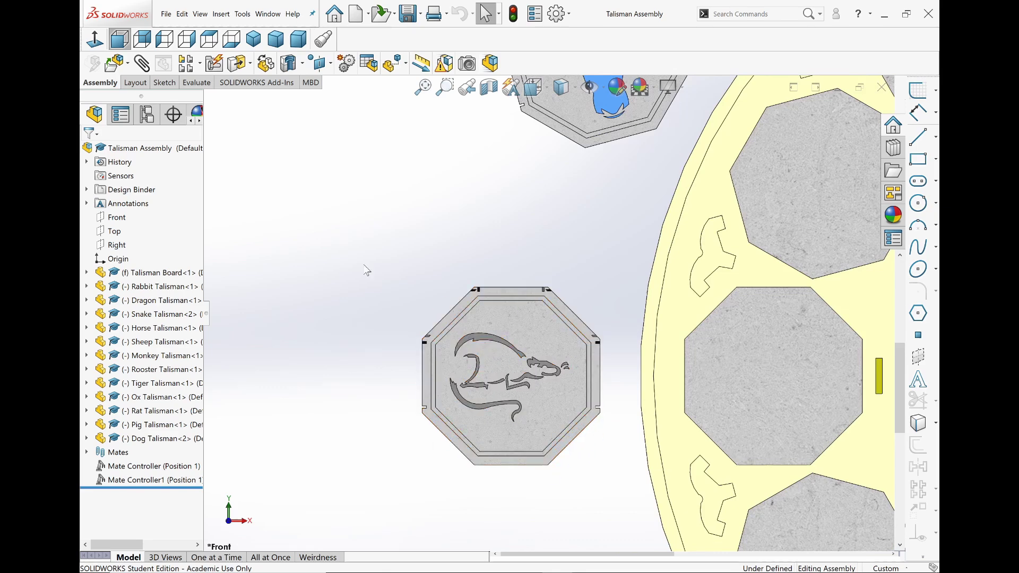
middle_click_drag(575, 200, 582, 284, "ctrl")
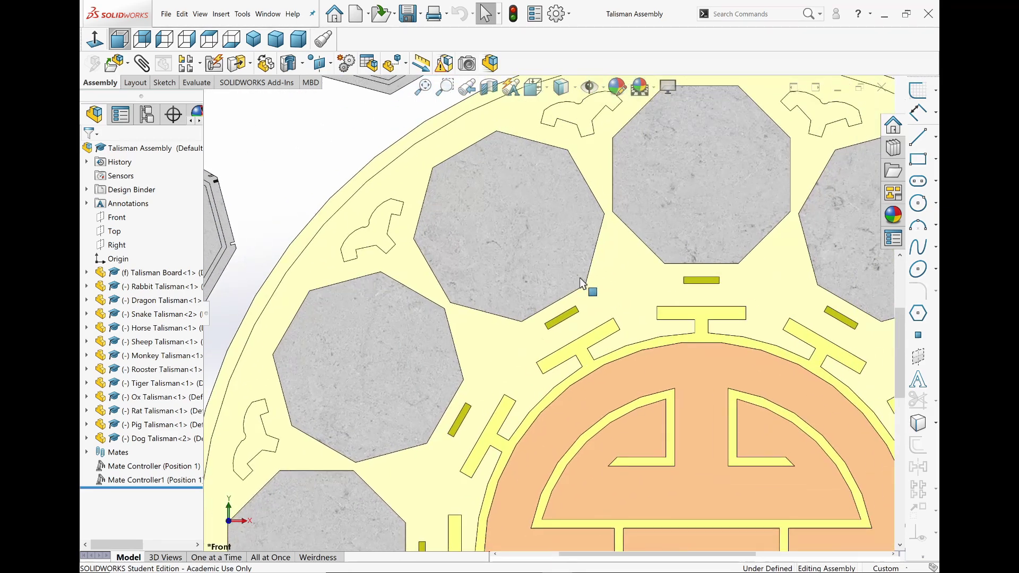
scroll(636, 383, "up", 2)
key("f")
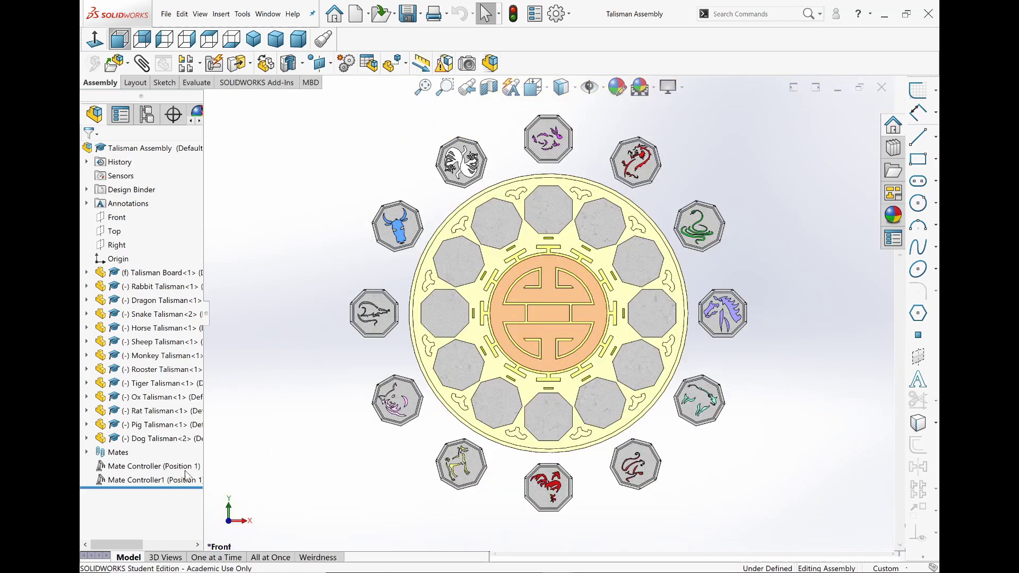
- Edit the first mate controller at Position 1, then calculate and save its position animation
left_click(146, 468)
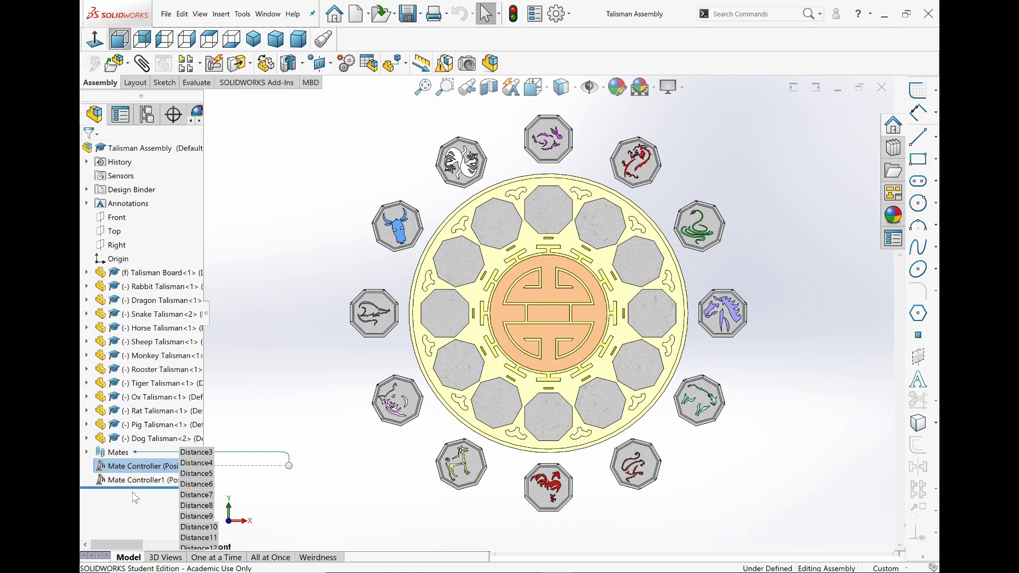
right_click(109, 466)
left_click(117, 361)
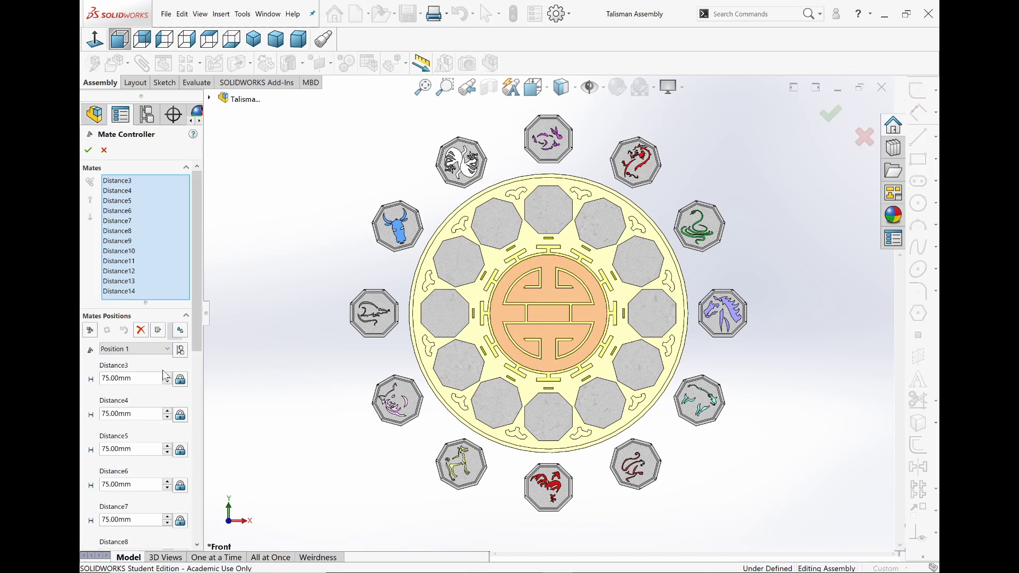
left_click(129, 351)
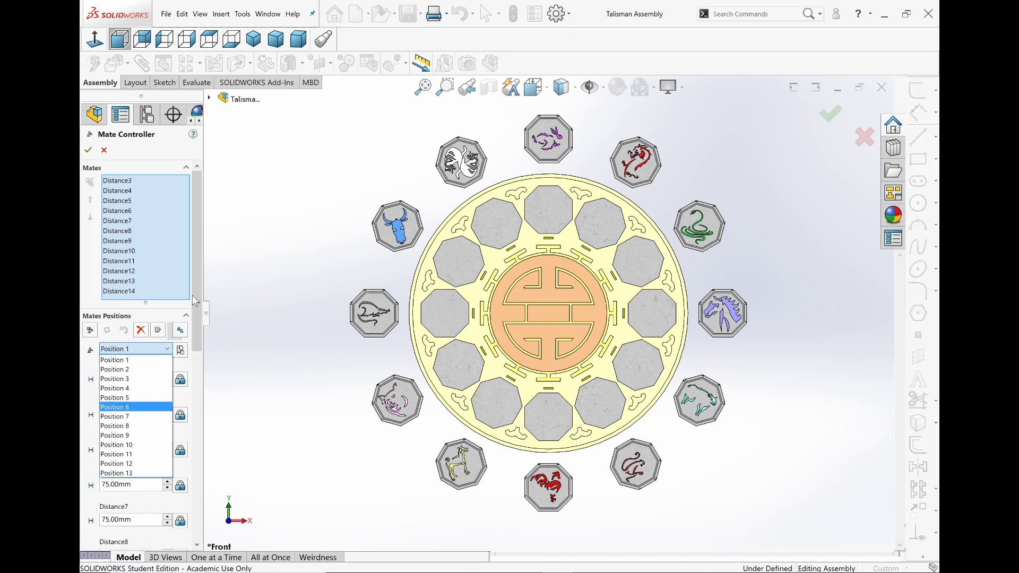
left_click(184, 439)
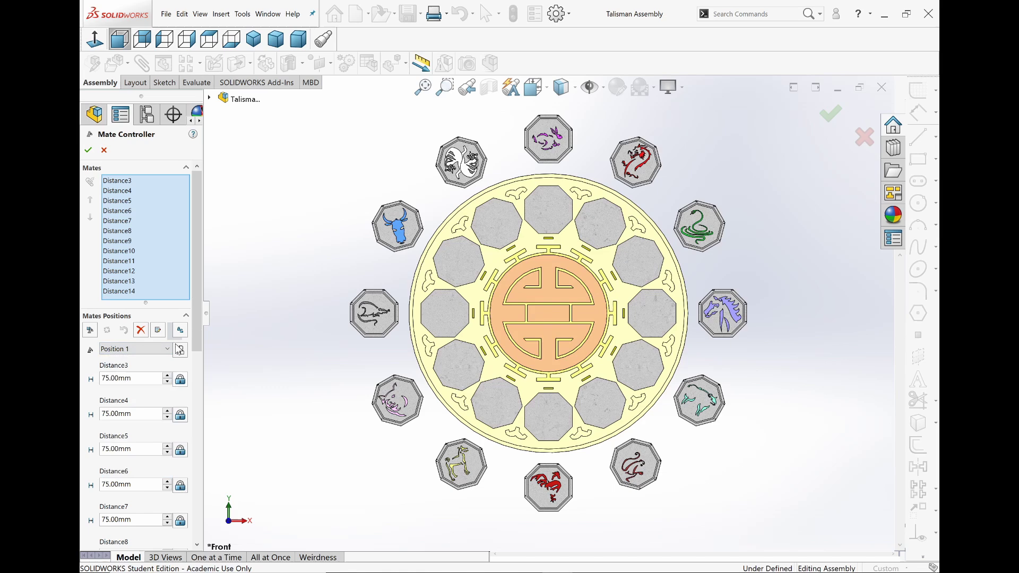
scroll(196, 350, "down", 10)
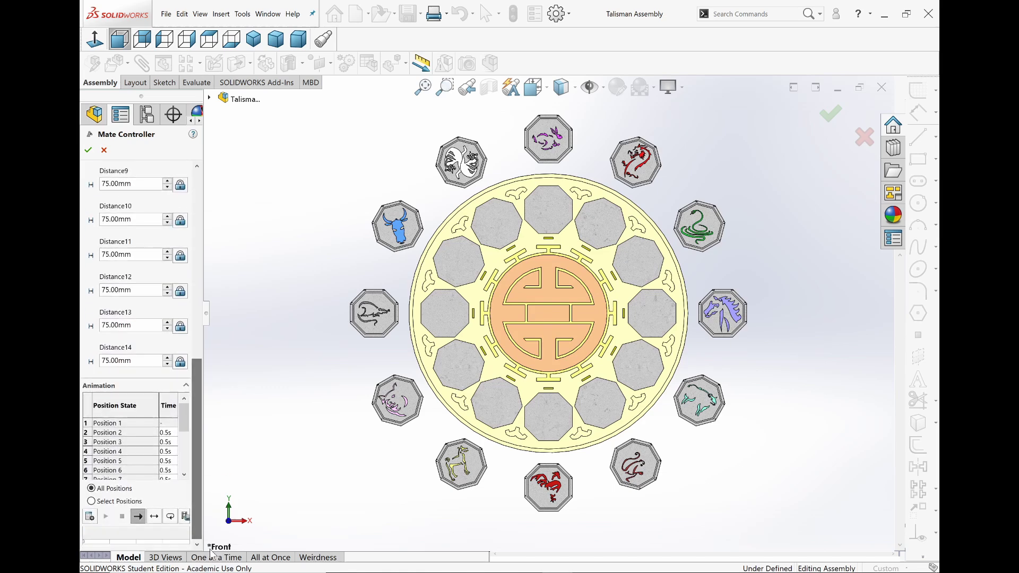
left_click(89, 517)
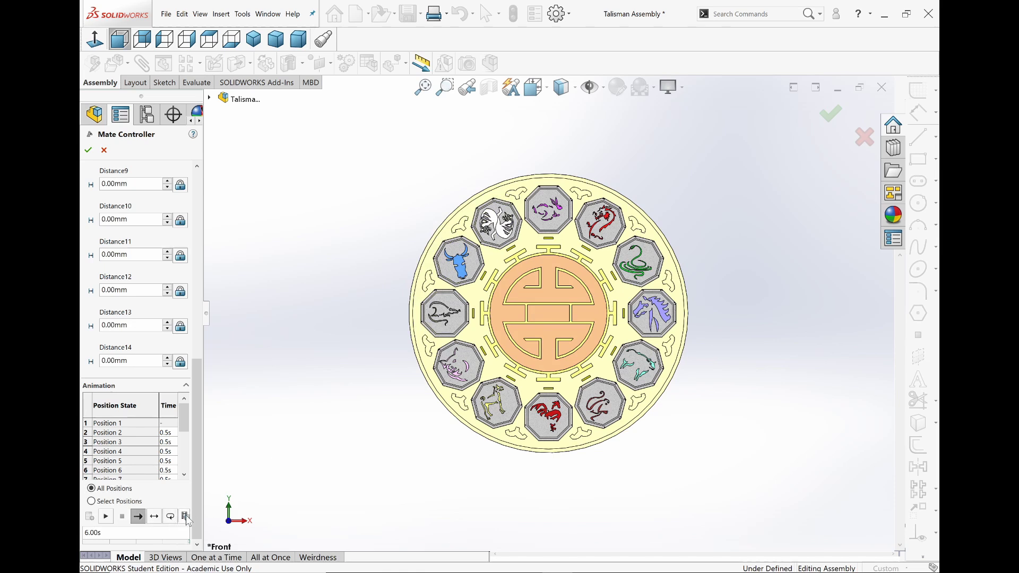
left_click(171, 524)
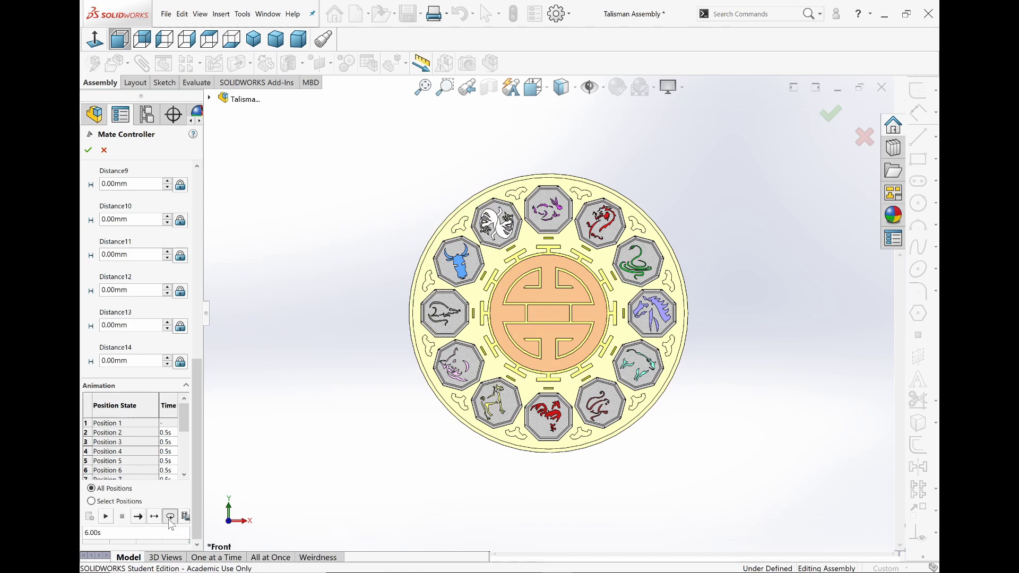
- Play the talismans' animation, reset them to Position 1, and close the first mate controller
left_click(106, 518)
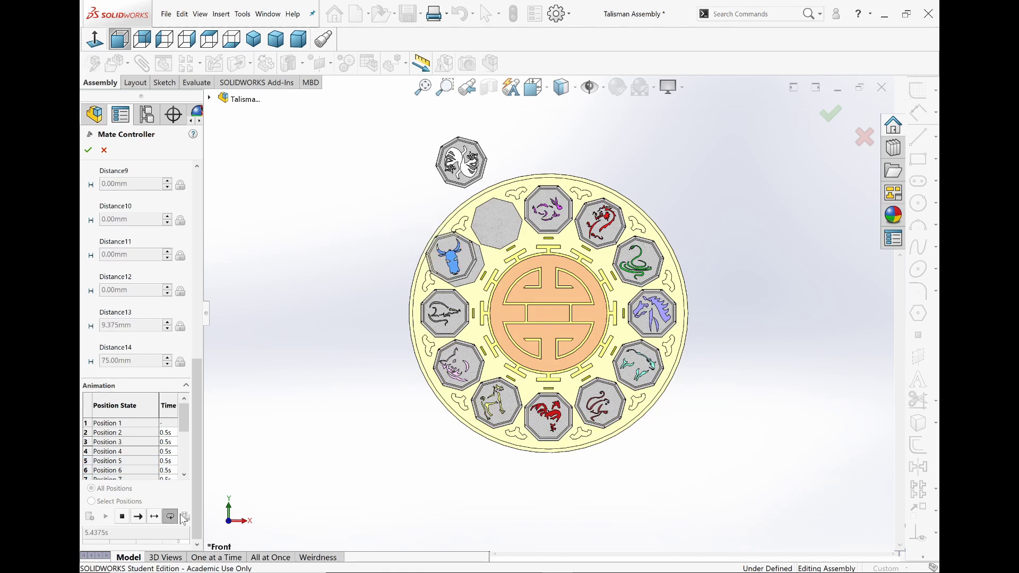
left_click(126, 520)
scroll(164, 463, "up", 10)
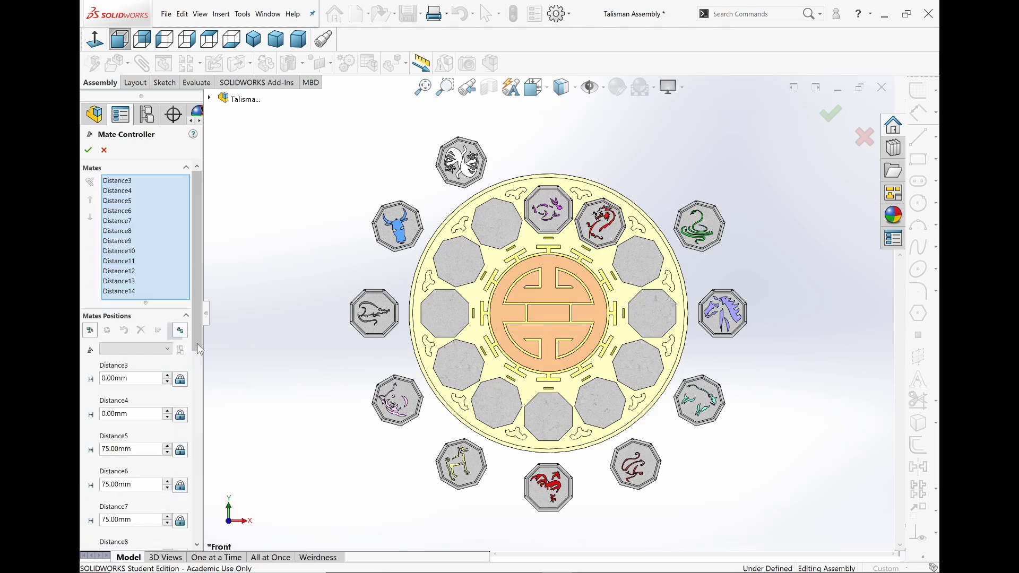
left_click(135, 348)
left_click(136, 362)
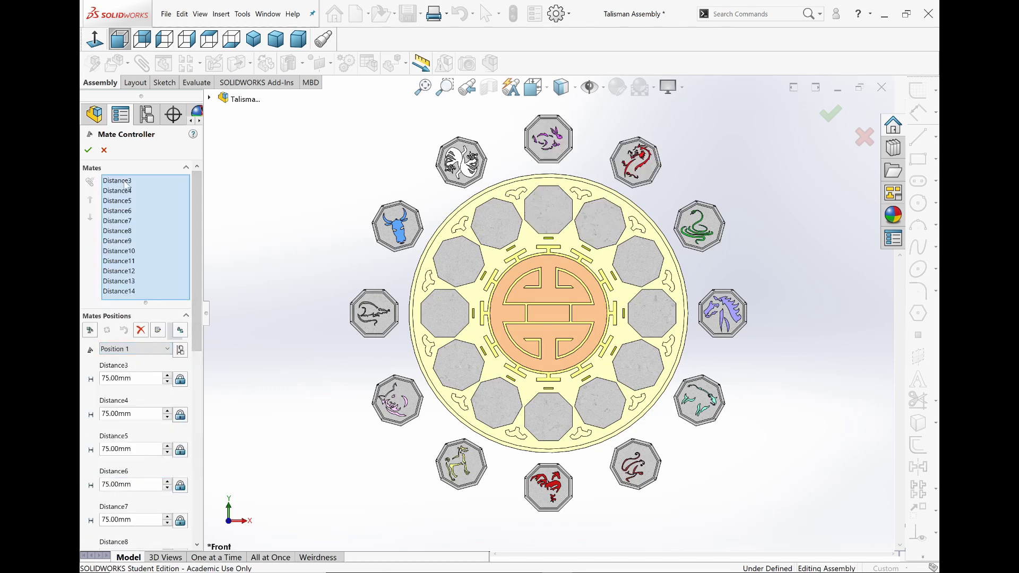
left_click(105, 150)
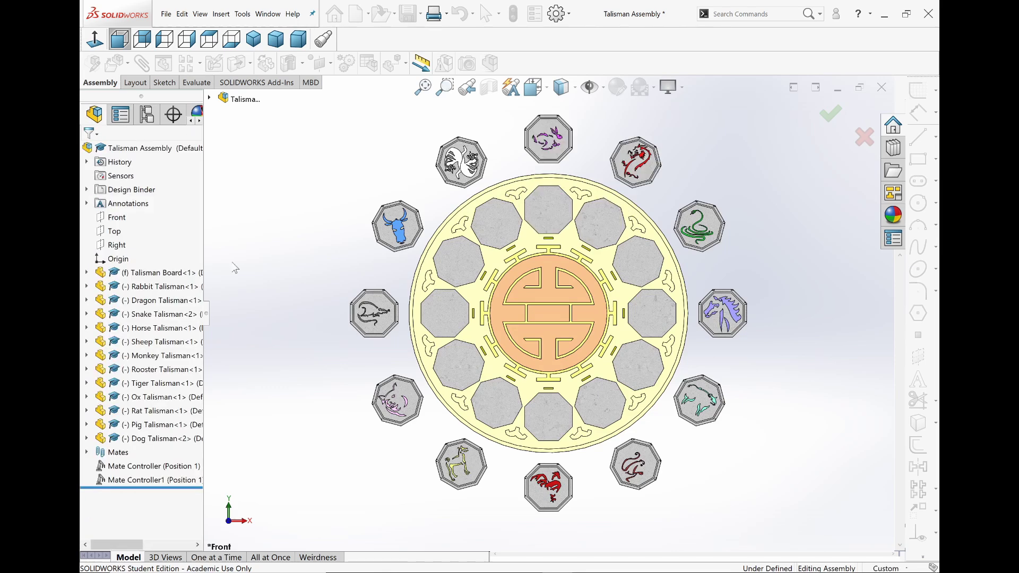
- Calculate the second mate controller's animation between its two positions and leave it unchanged
left_click(139, 480)
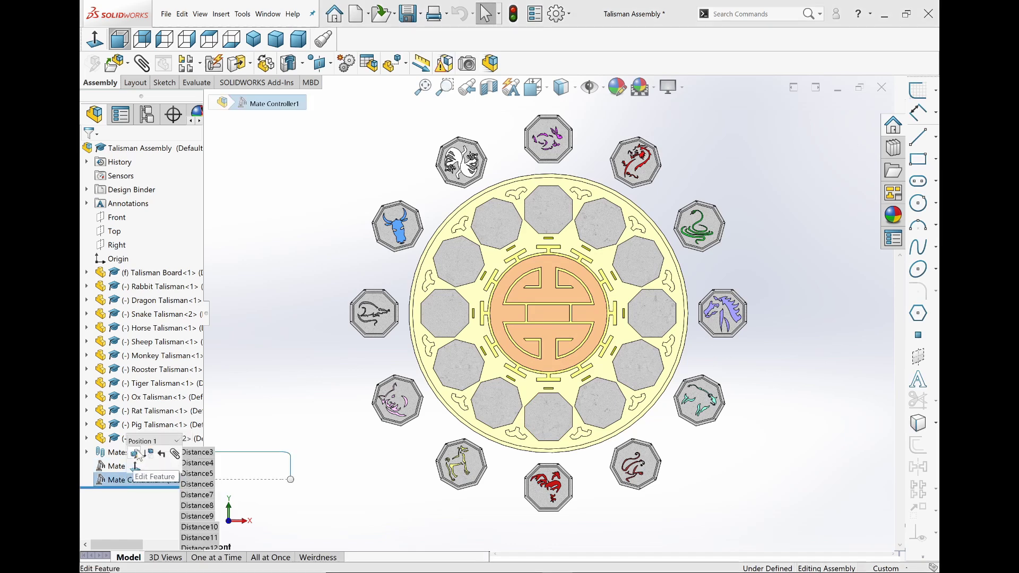
double_click(140, 481)
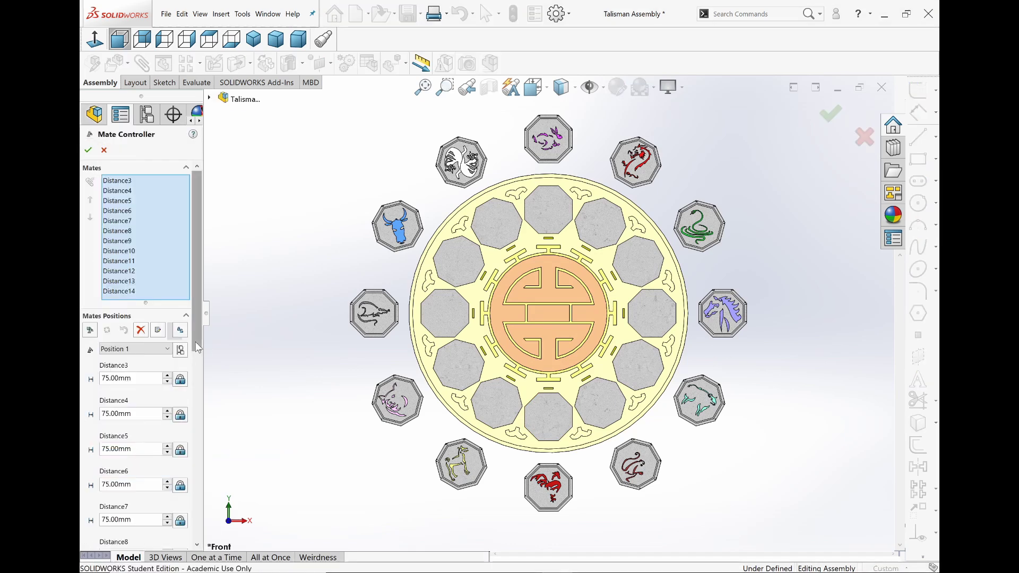
left_click_drag(198, 350, 198, 539)
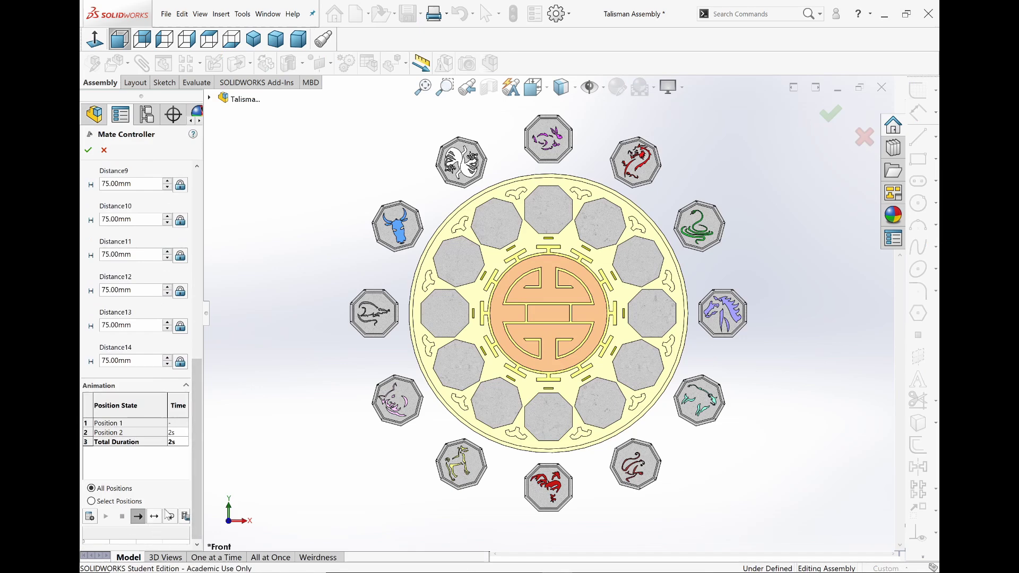
left_click(90, 516)
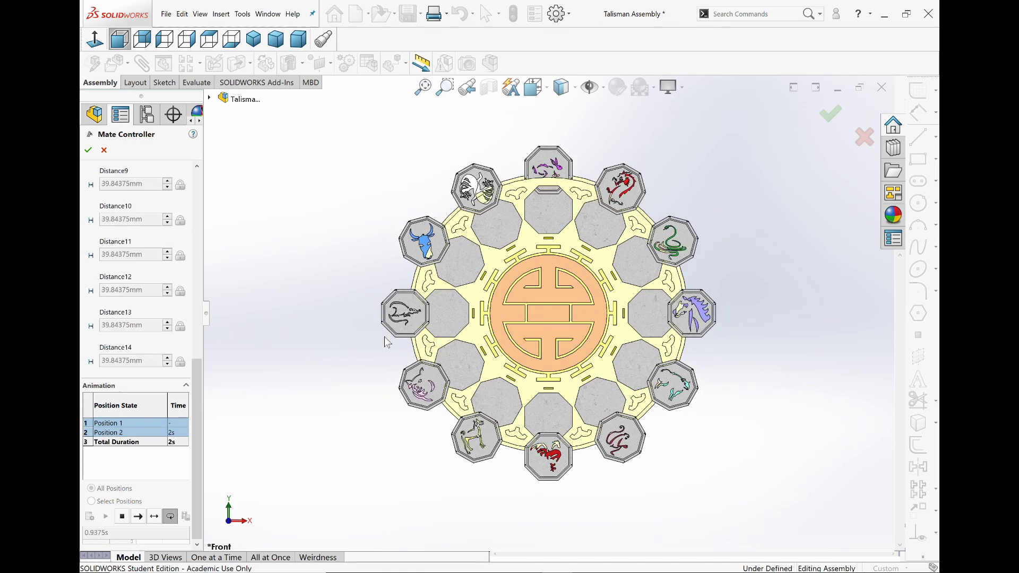
left_click(106, 152)
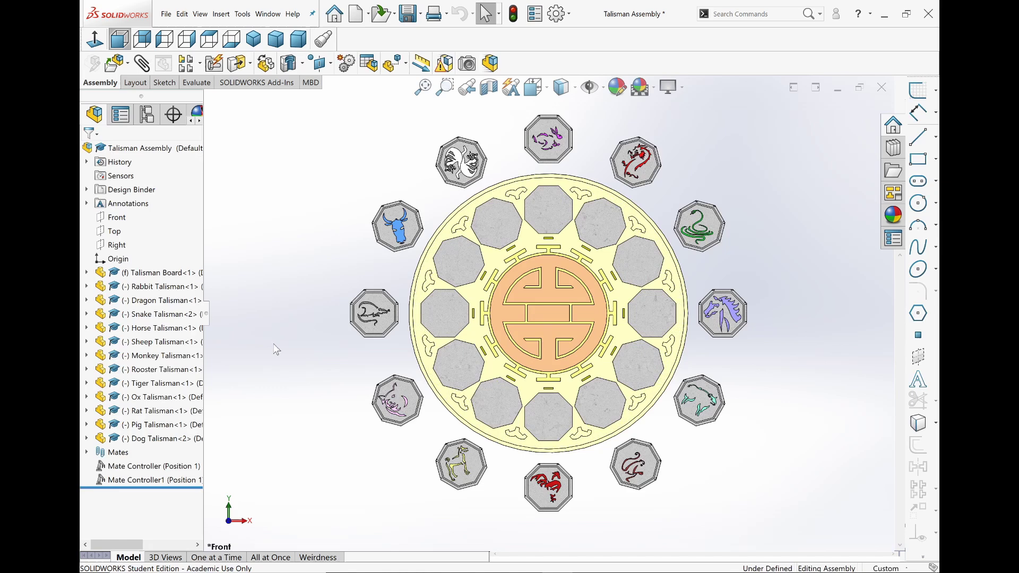
- Build a 10-second One at a Time animation from the mate controller with key points imported
left_click(220, 558)
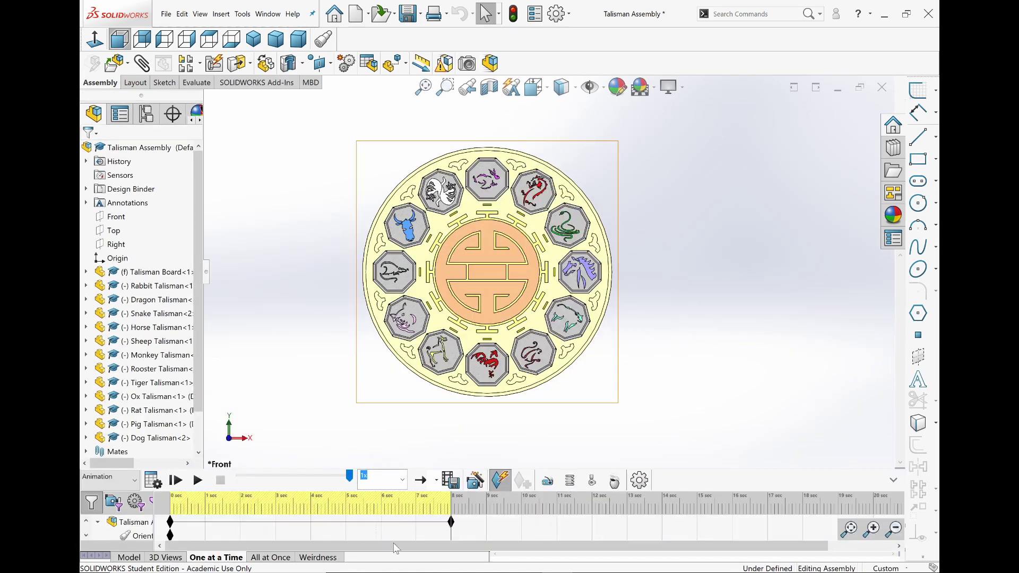
scroll(610, 522, "right", 2)
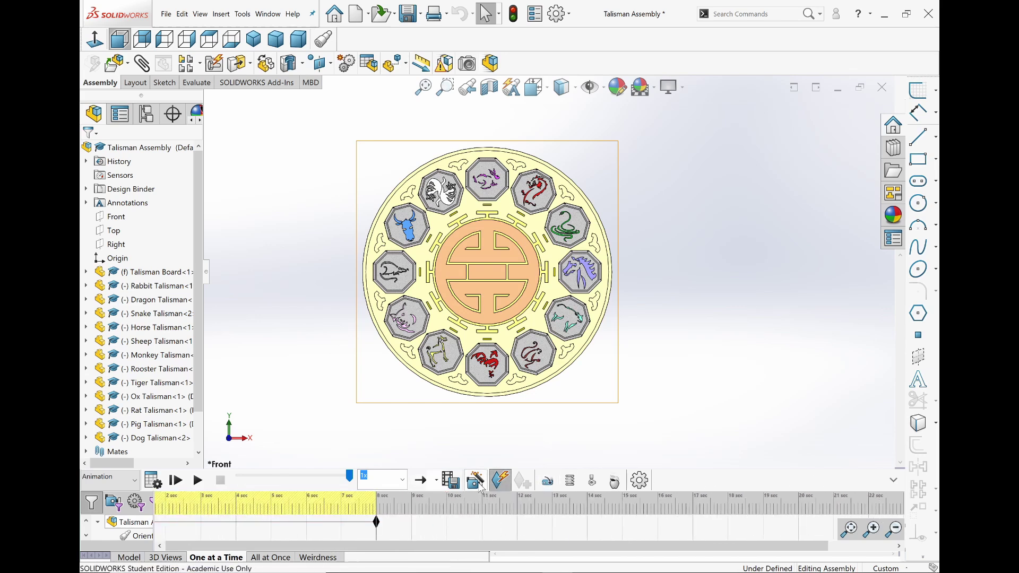
left_click(476, 482)
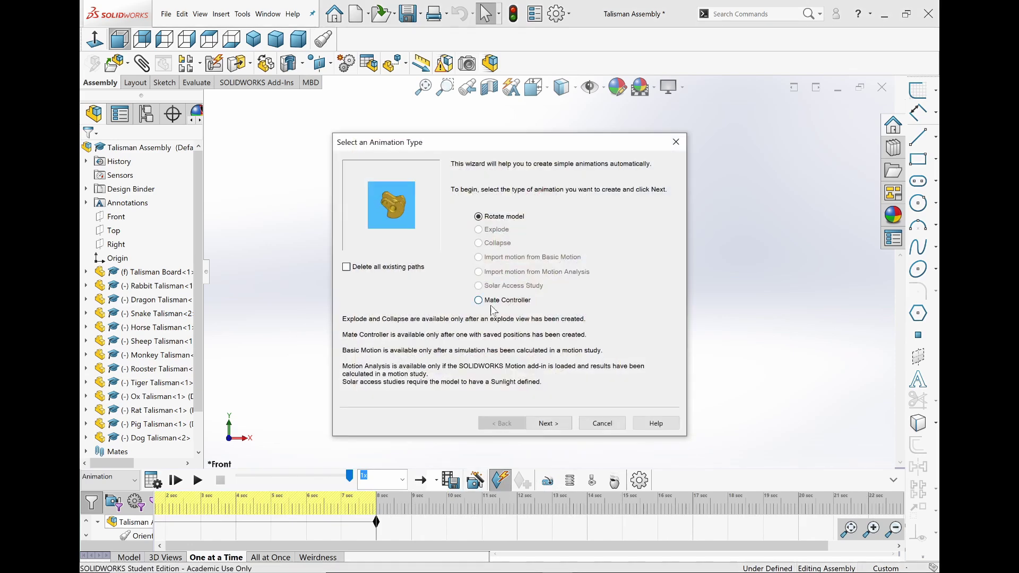
left_click(532, 425)
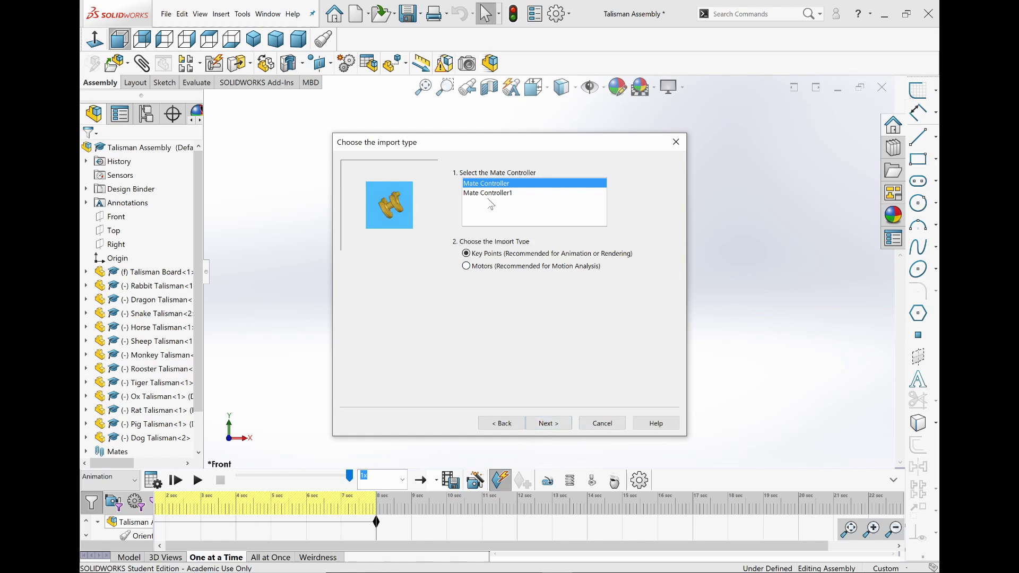
left_click(562, 424)
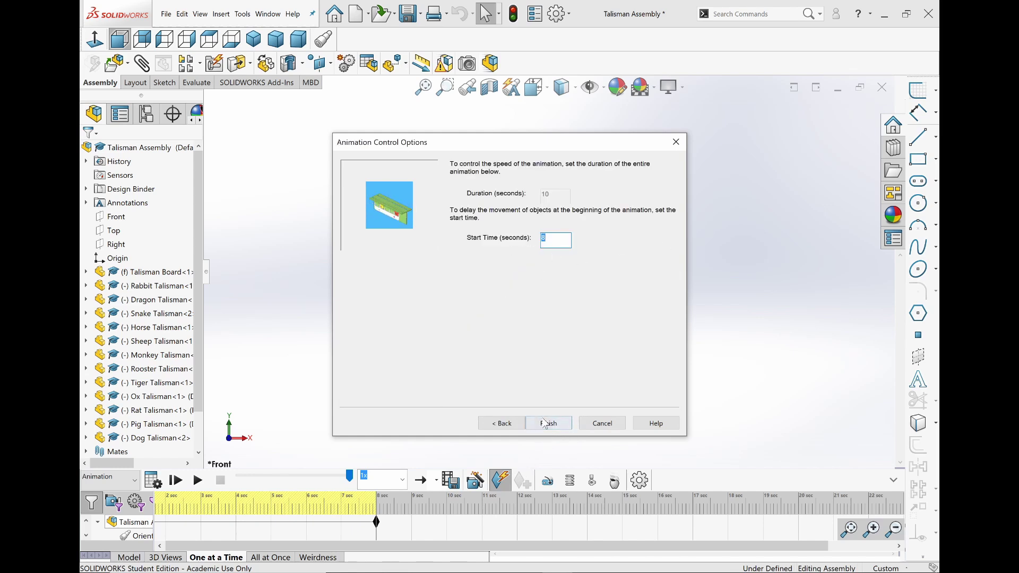
left_click(618, 429)
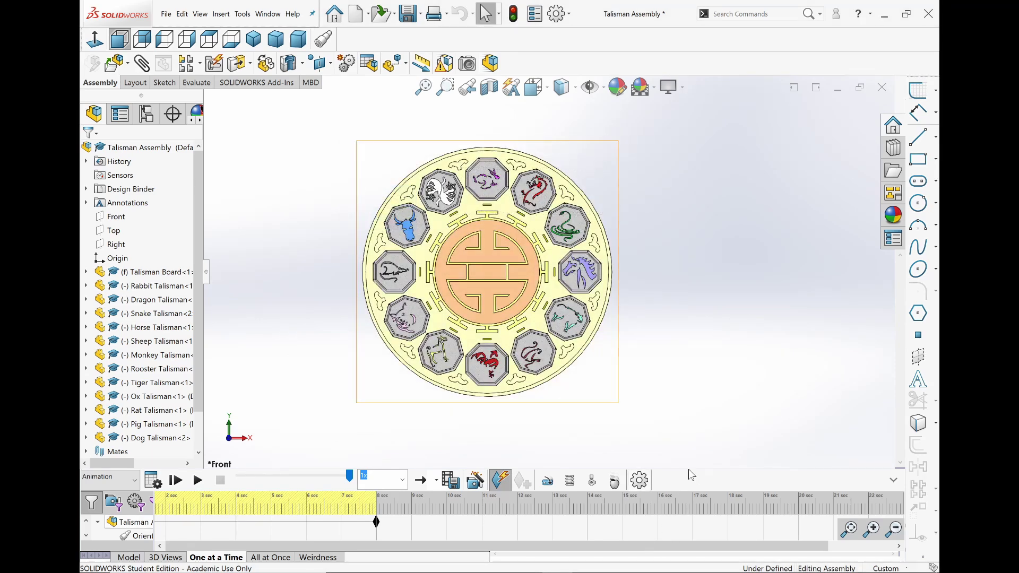
left_click(896, 481)
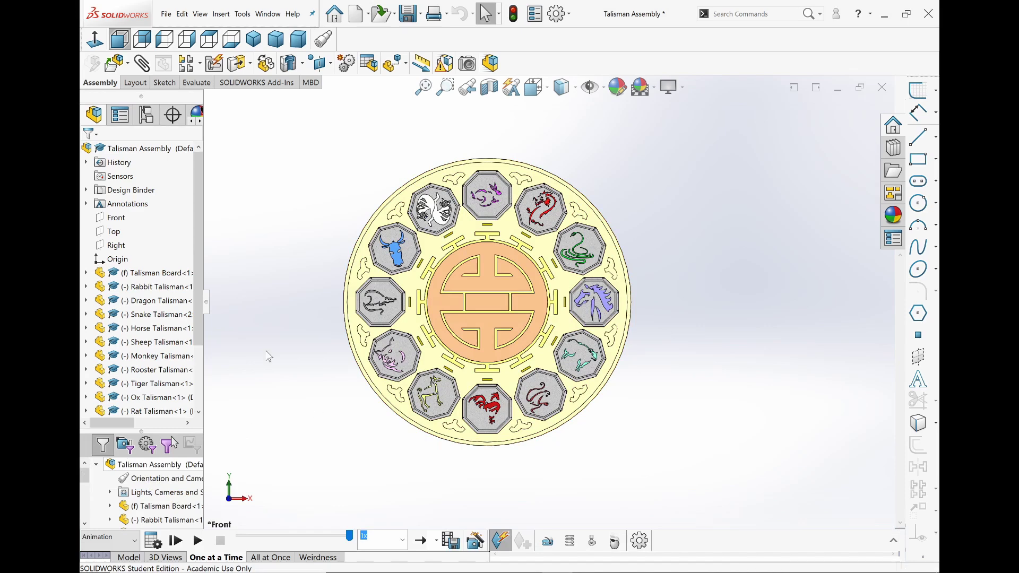
scroll(138, 372, "down", 2)
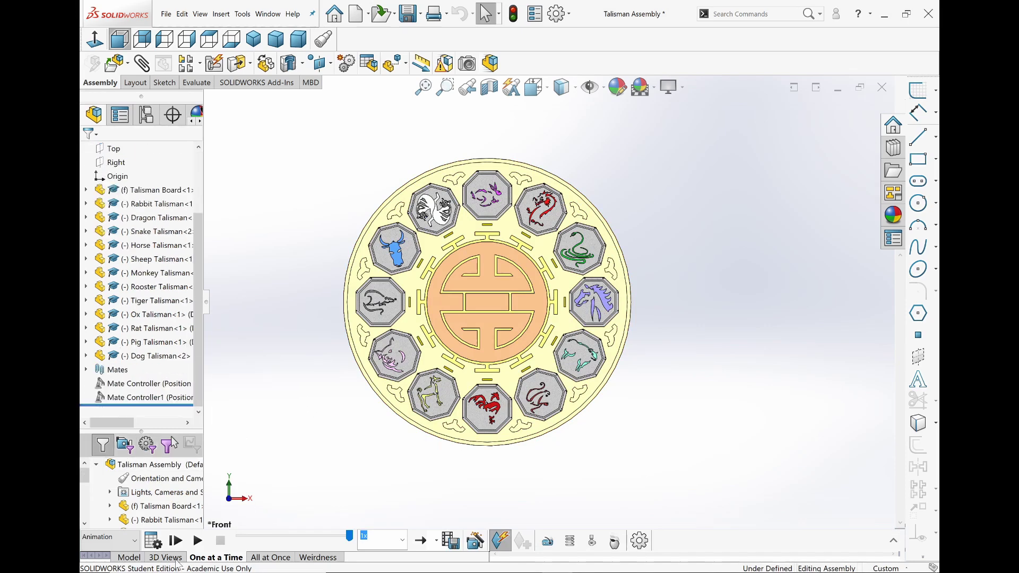
left_click(129, 557)
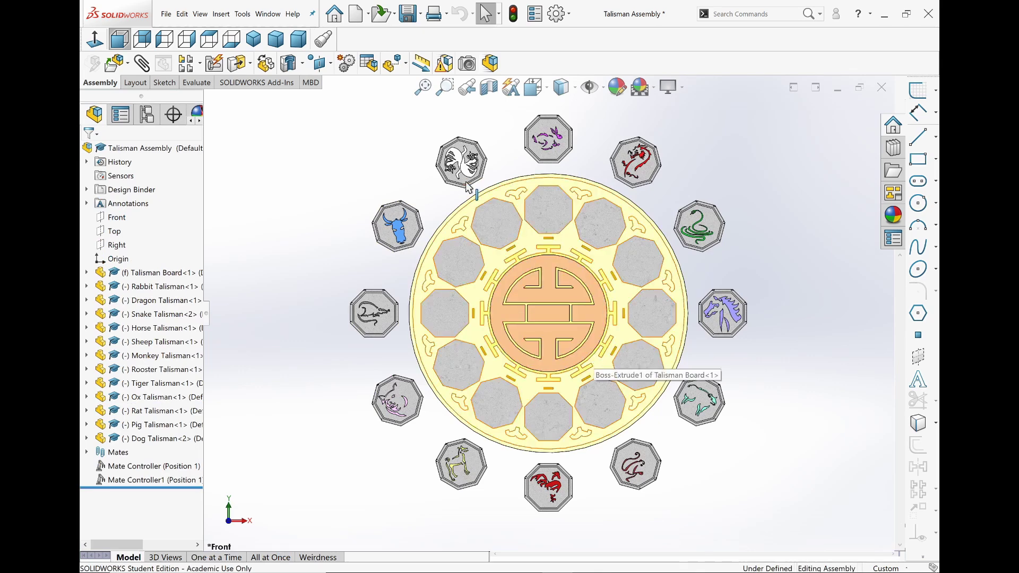
- Select the Tiger talisman in the assembly and open it as a separate part
scroll(459, 165, "down", 6)
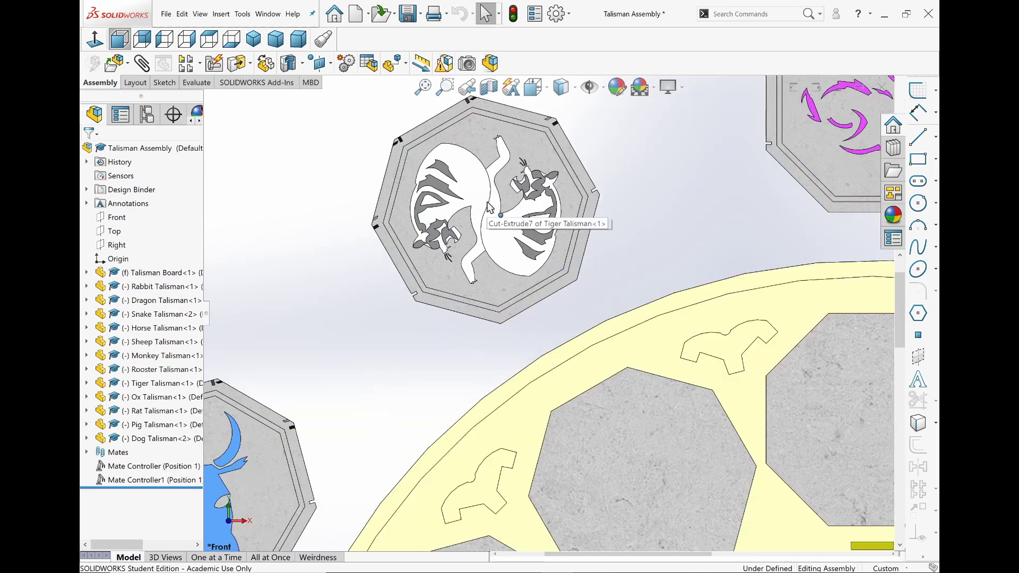
left_click(490, 220)
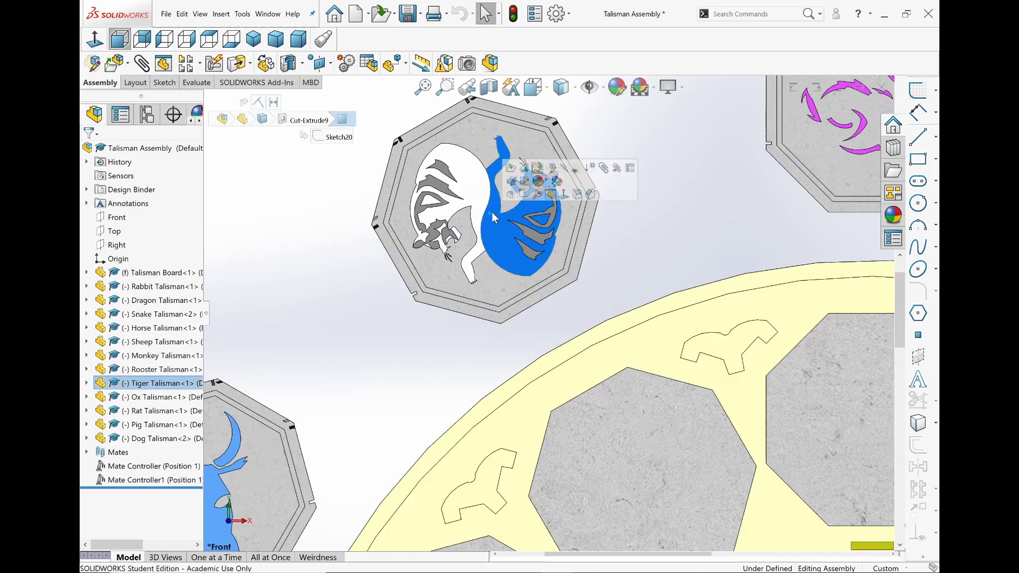
left_click(510, 168)
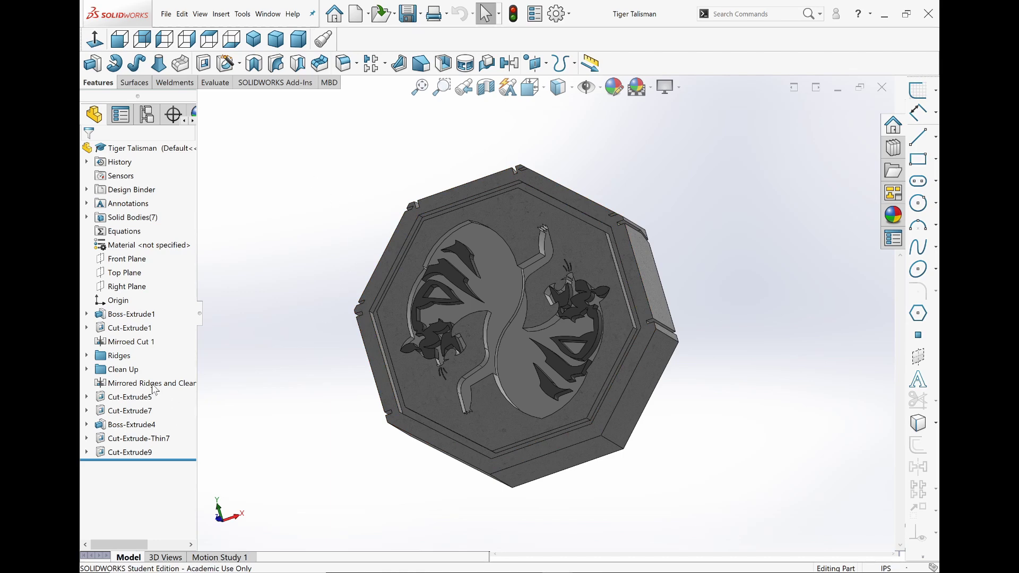
- Orbit the Tiger Talisman to read the Spiritual Balance back text, then return to the tiger-relief face
middle_click_drag(471, 369, 475, 277)
scroll(478, 336, "down", 3)
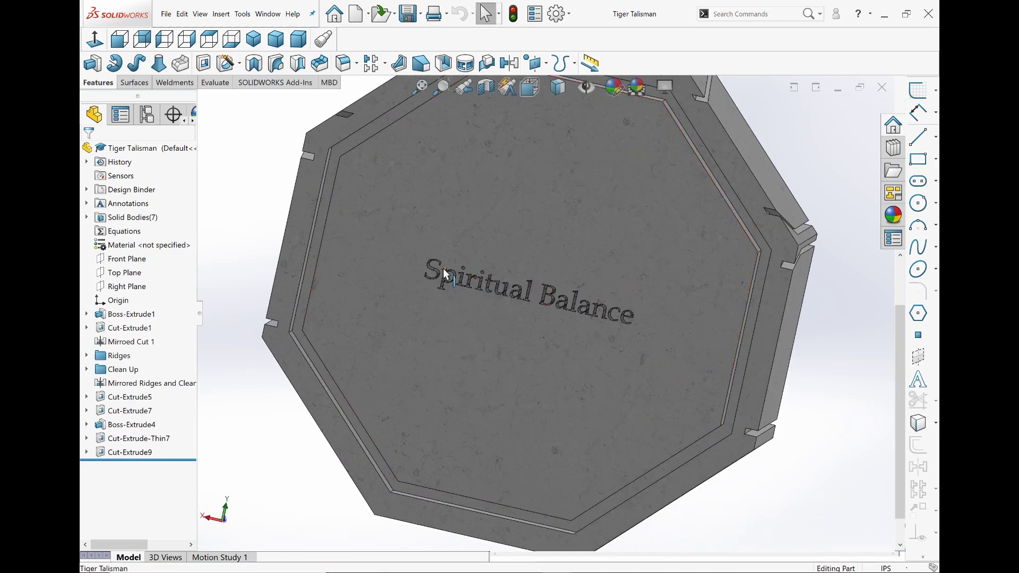
key("ctrl+shift+z")
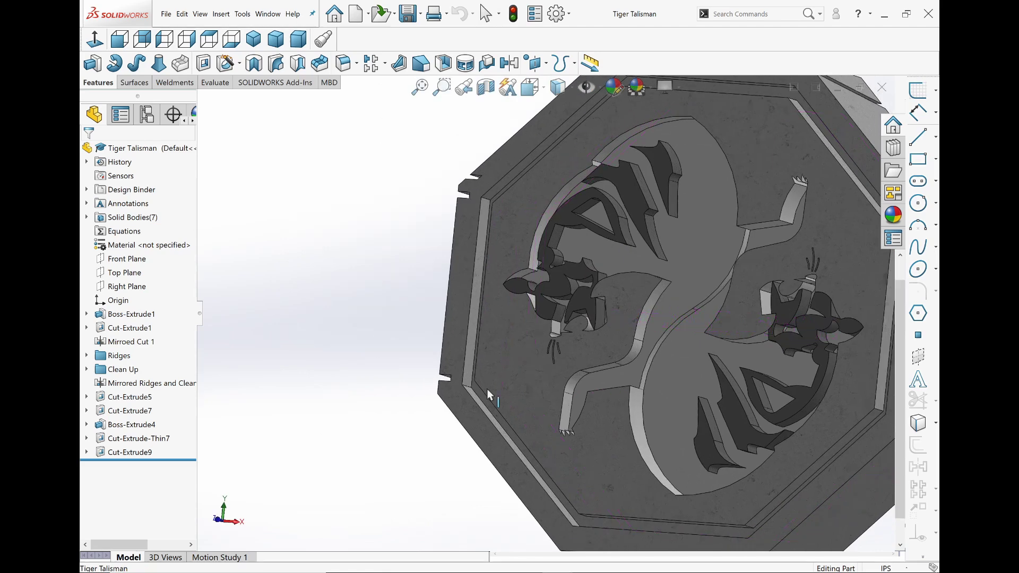
mouse_move(655, 379)
middle_mouse_down()
mouse_move(663, 364)
mouse_move(649, 386)
middle_mouse_up()
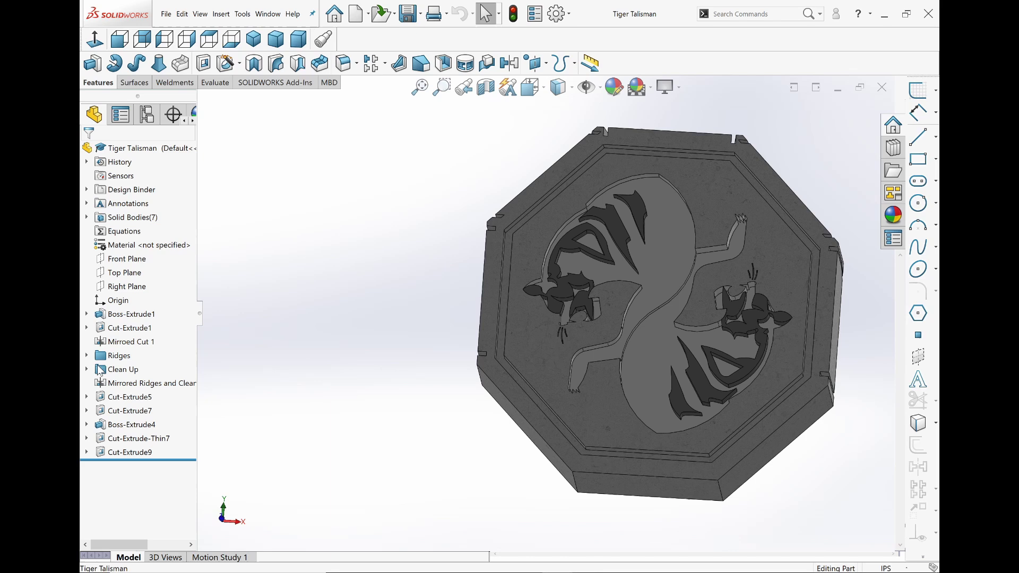
mouse_move(100, 386)
- Open Sketch14, the Spiritual Balance text sketch under Cut-Extrude5, and exit it unchanged
left_click(85, 397)
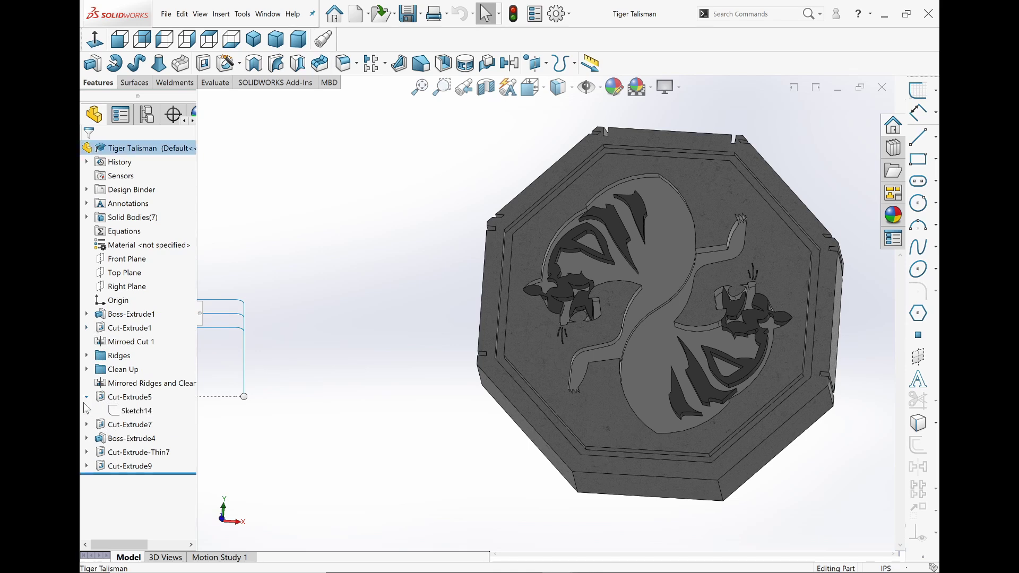
left_click(121, 412)
left_click(121, 392)
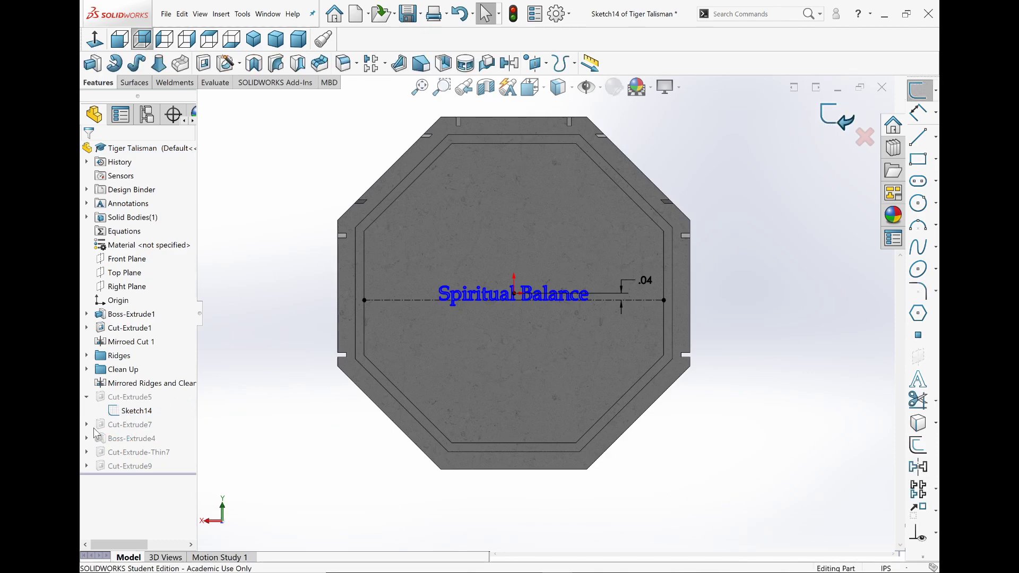
left_click(87, 424)
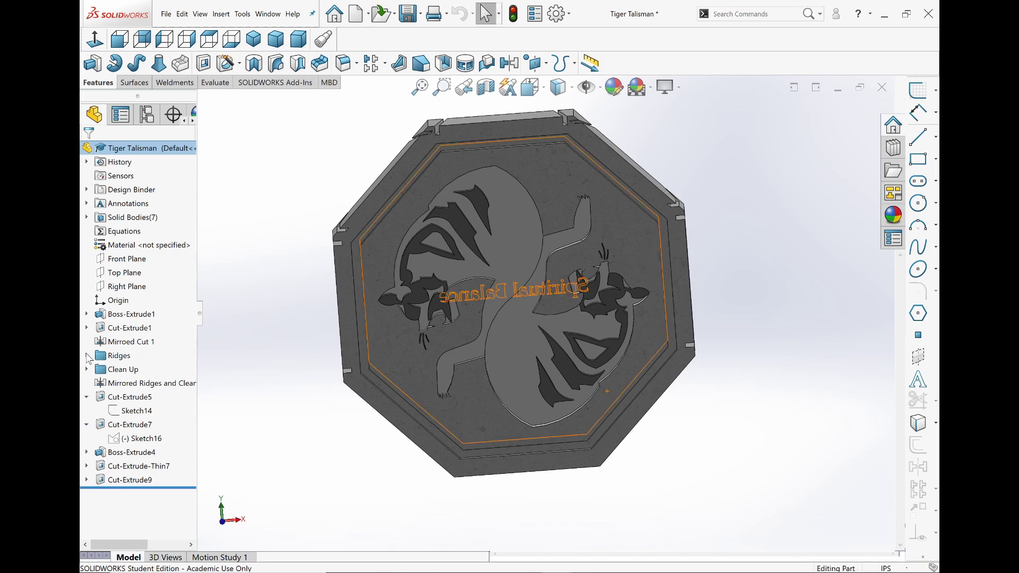
- Inspect the Ridges and Clean Up cuts, then reveal Sketch17 under Boss-Extrude4
left_click(87, 355)
left_click(112, 355)
middle_click_drag(349, 285, 403, 278)
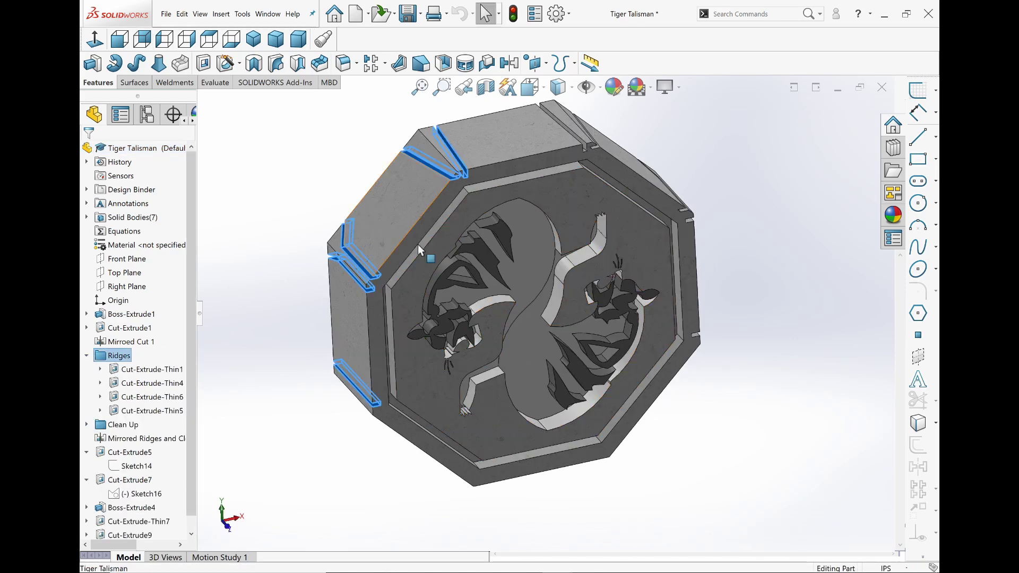
left_click(87, 356)
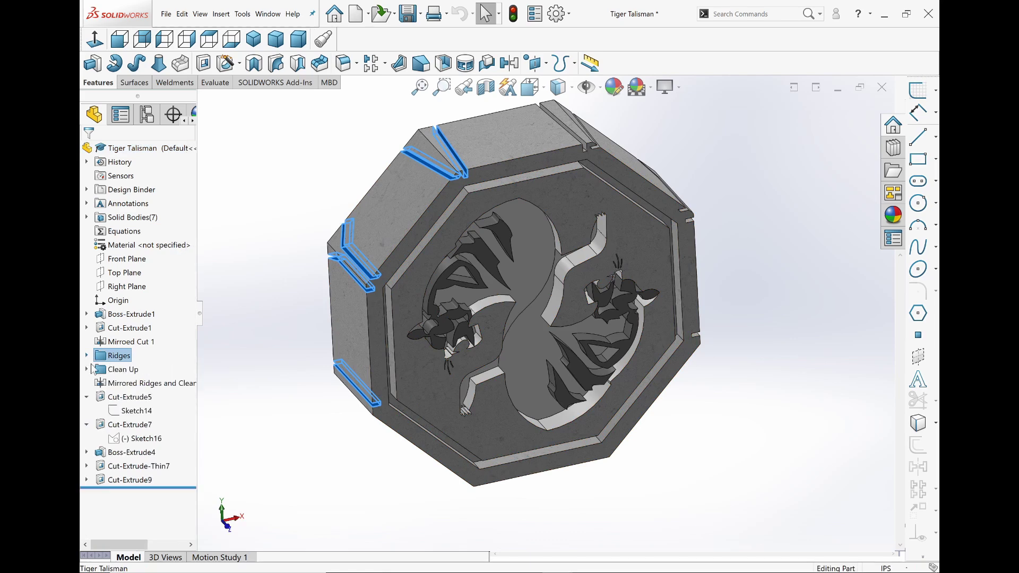
left_click(87, 370)
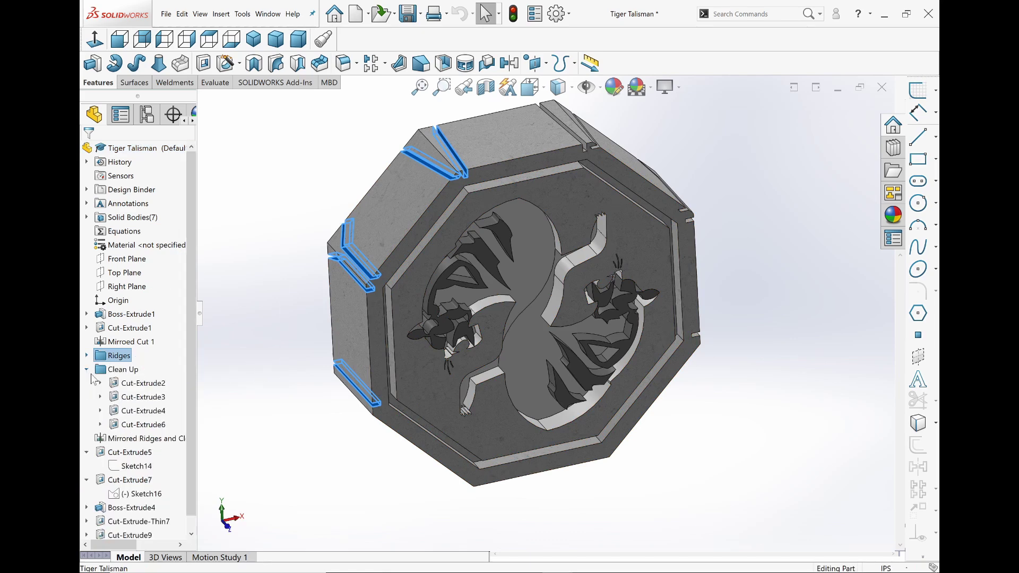
left_click(87, 370)
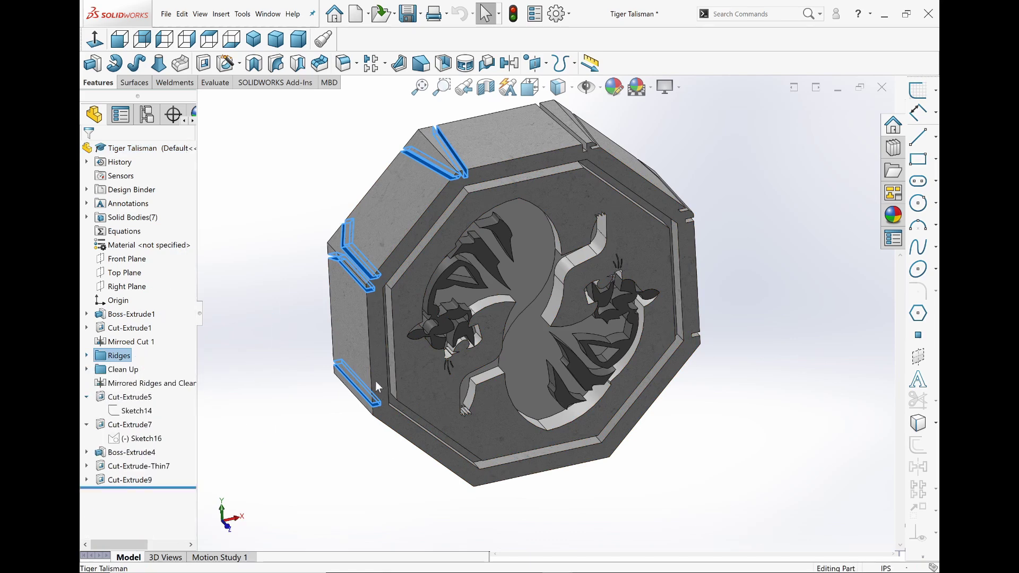
middle_click_drag(394, 452, 374, 366)
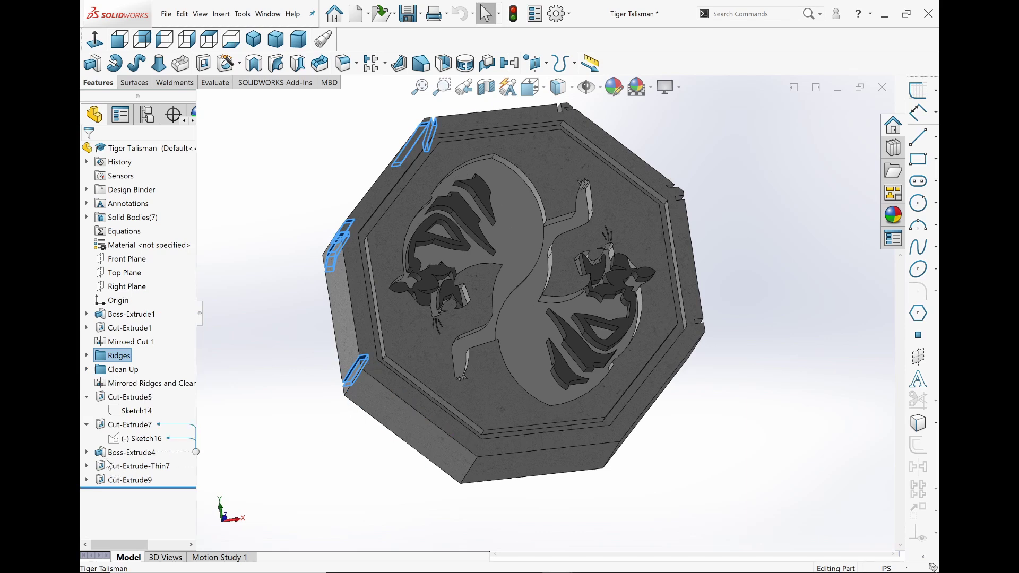
left_click(86, 452)
left_click(132, 467)
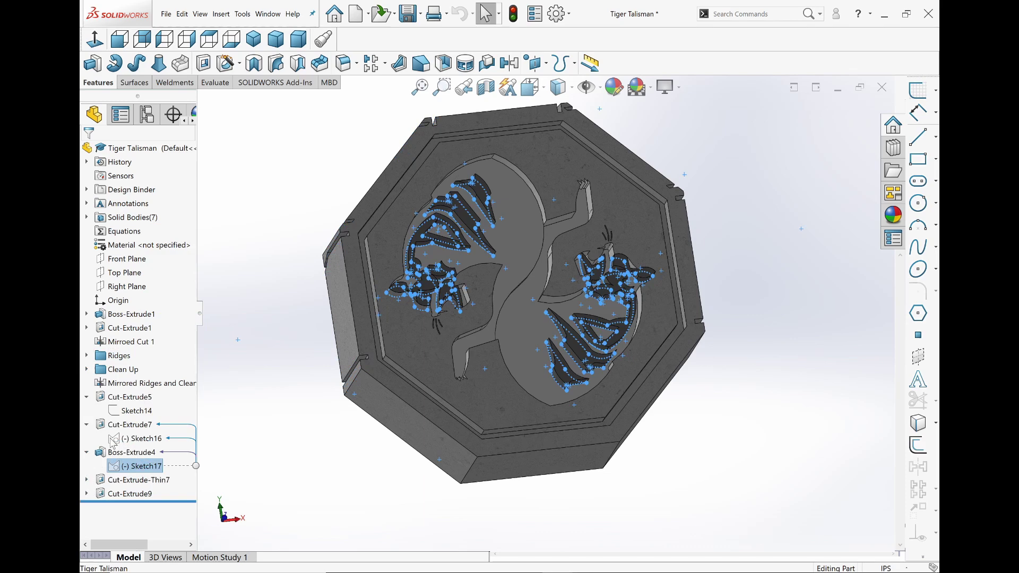
- Open Sketch16 for editing and zoom to frame the tiger sketch and octagon
left_click(132, 438)
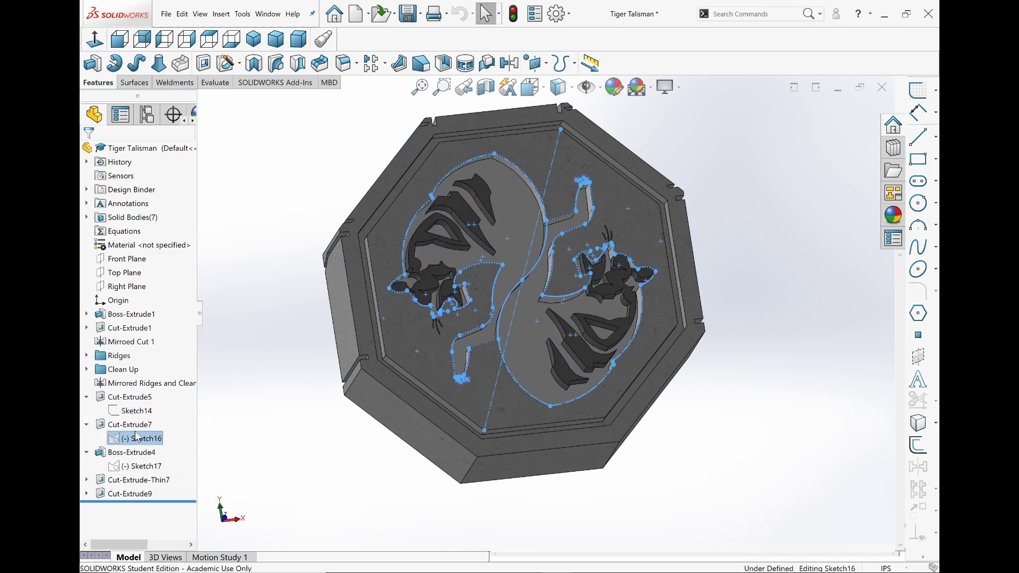
double_click(137, 438)
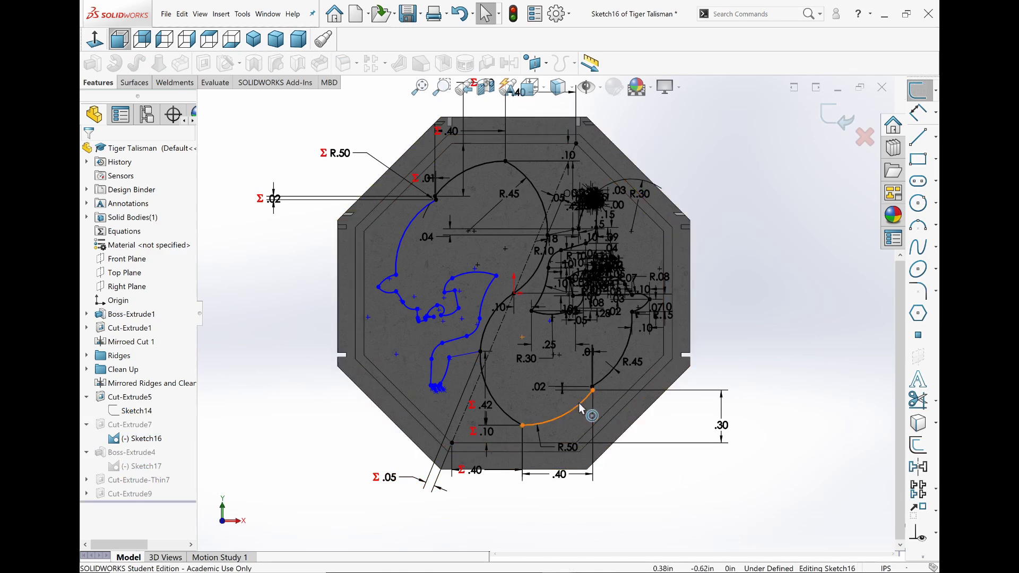
scroll(560, 344, "down", 4)
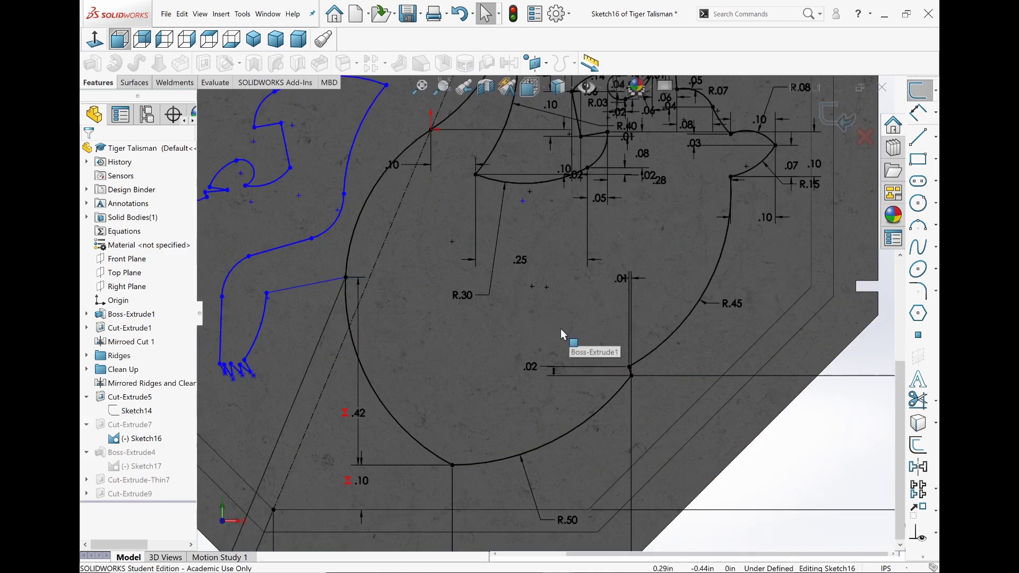
scroll(561, 329, "up", 4)
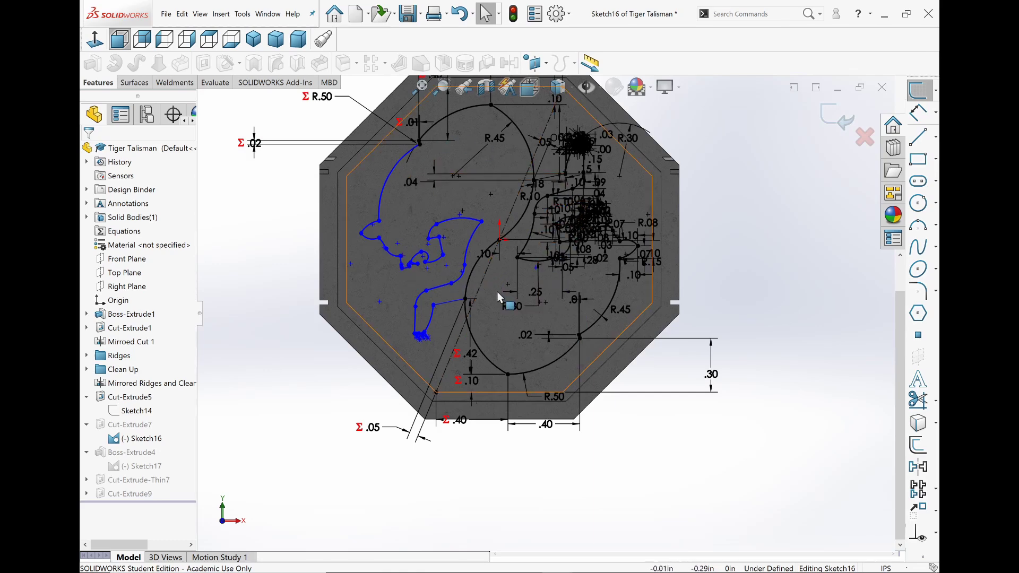
scroll(602, 228, "down", 5)
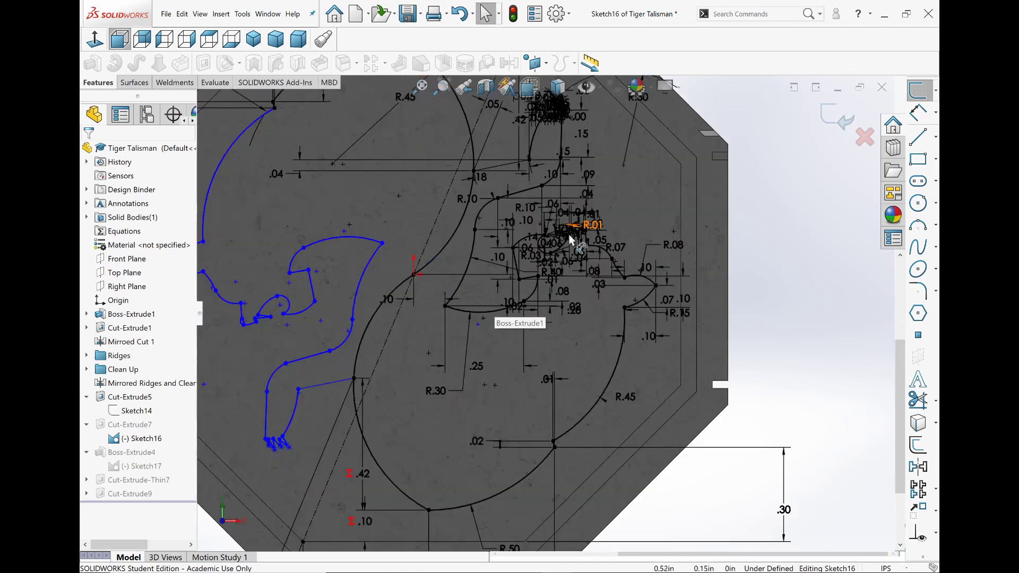
scroll(543, 255, "down", 3)
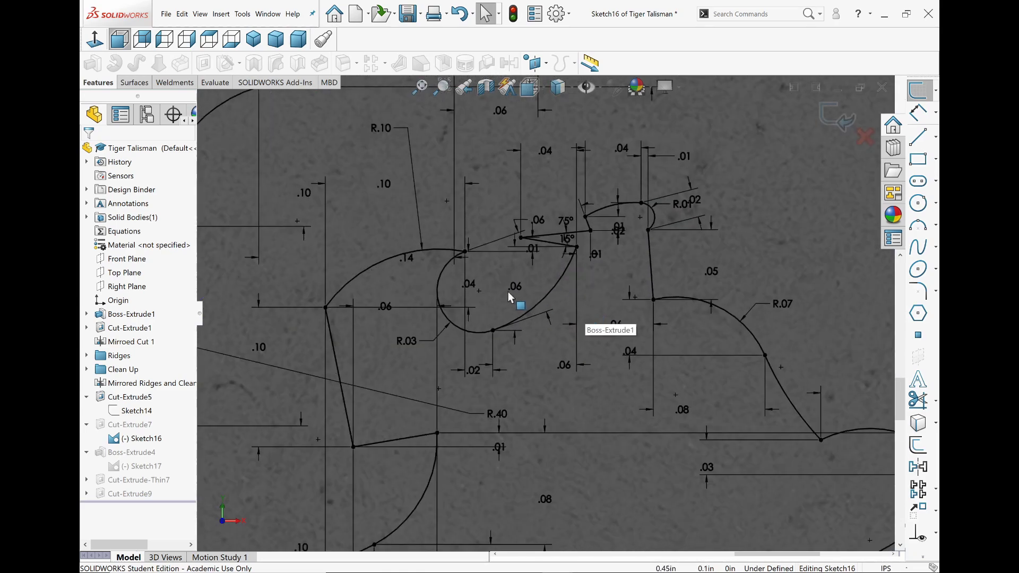
scroll(459, 265, "up", 5)
scroll(459, 264, "up", 6)
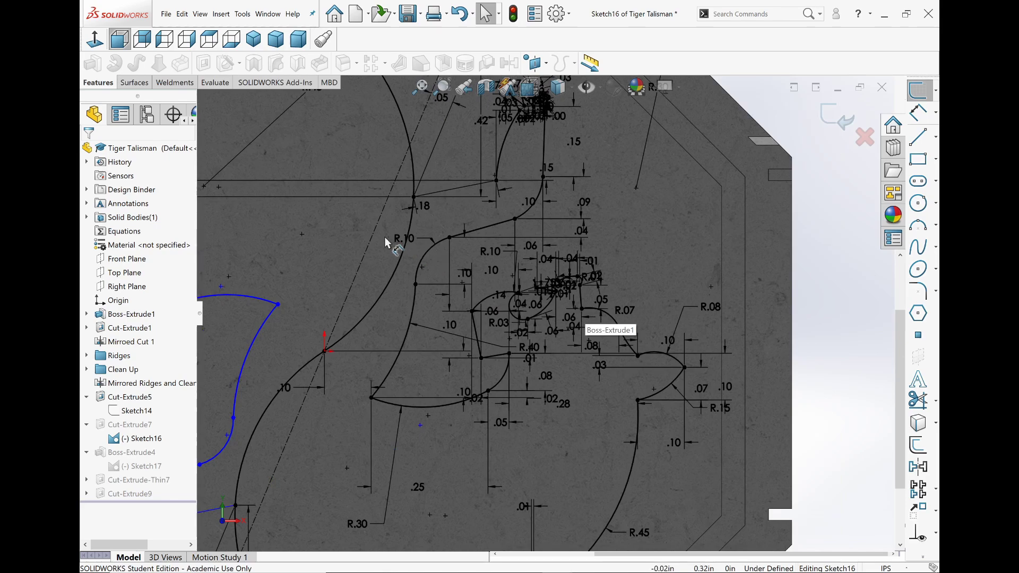
scroll(391, 207, "down", 2)
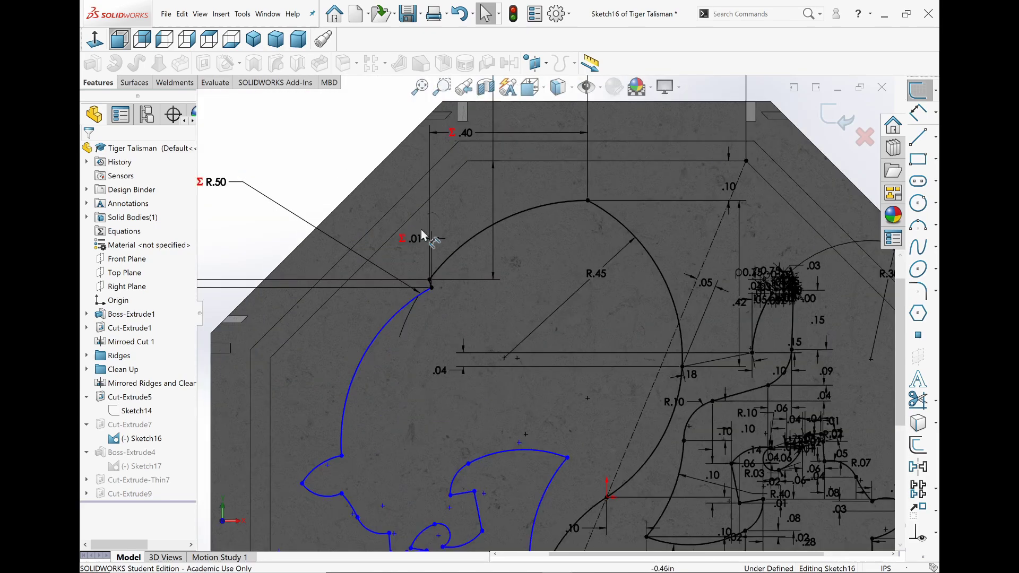
- Check the .01 dimension without changing it, then zoom back out
double_click(410, 246)
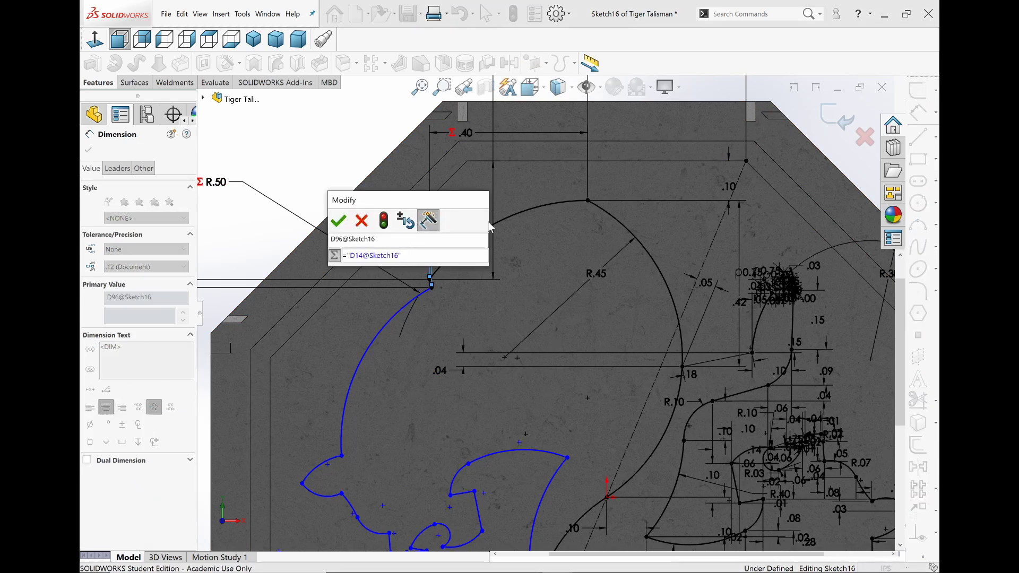
left_click(362, 221)
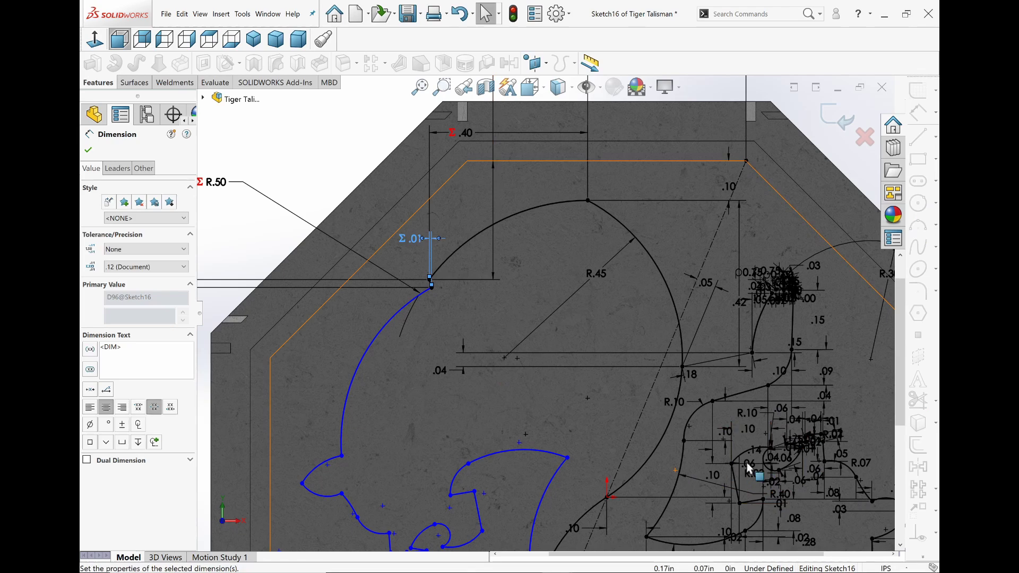
scroll(662, 428, "up", 2)
scroll(661, 428, "up", 2)
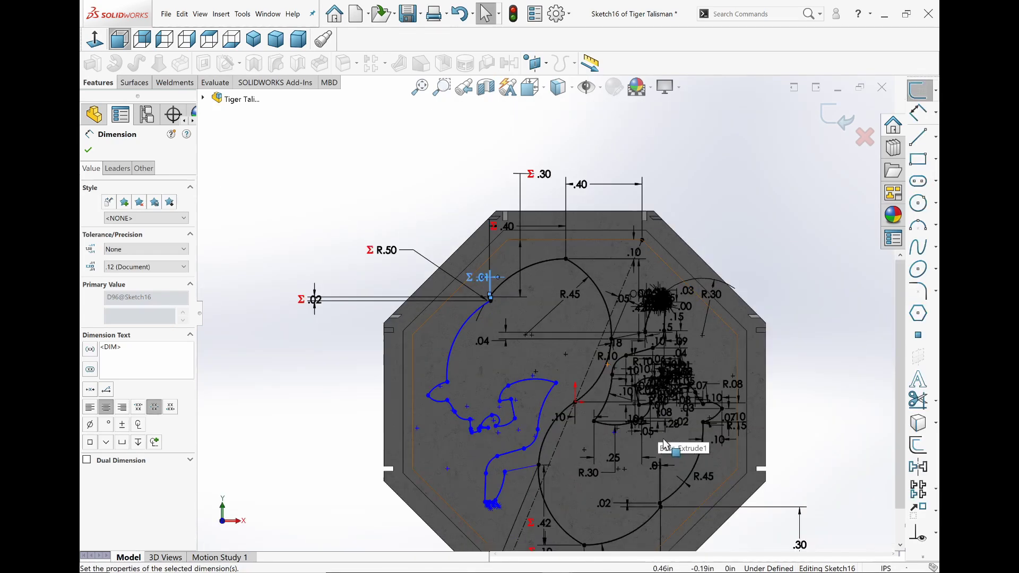
- Copy the tiger outline chain attached to the R.50 arc and paste it right of the octagon
right_click(551, 522)
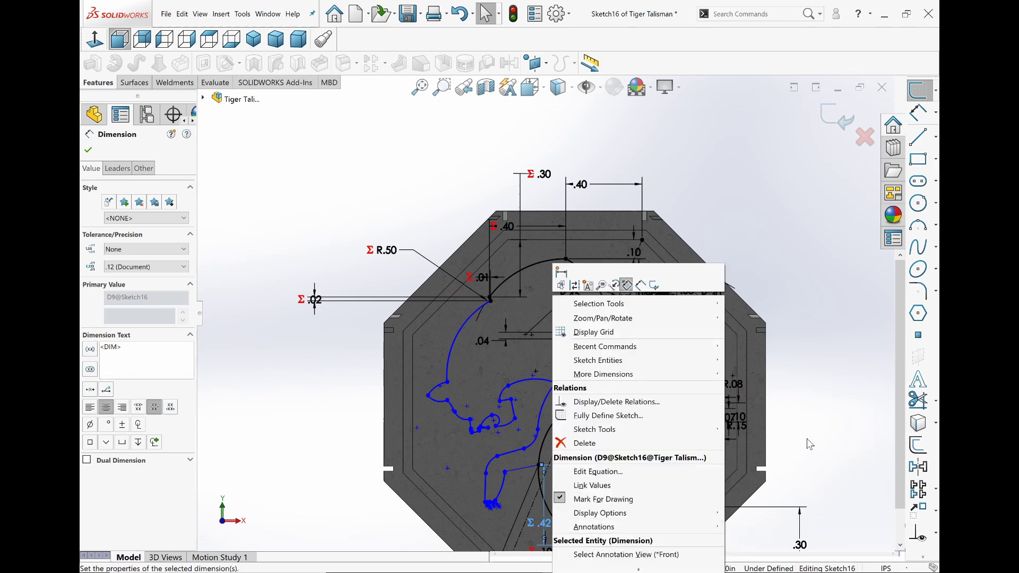
key("Escape")
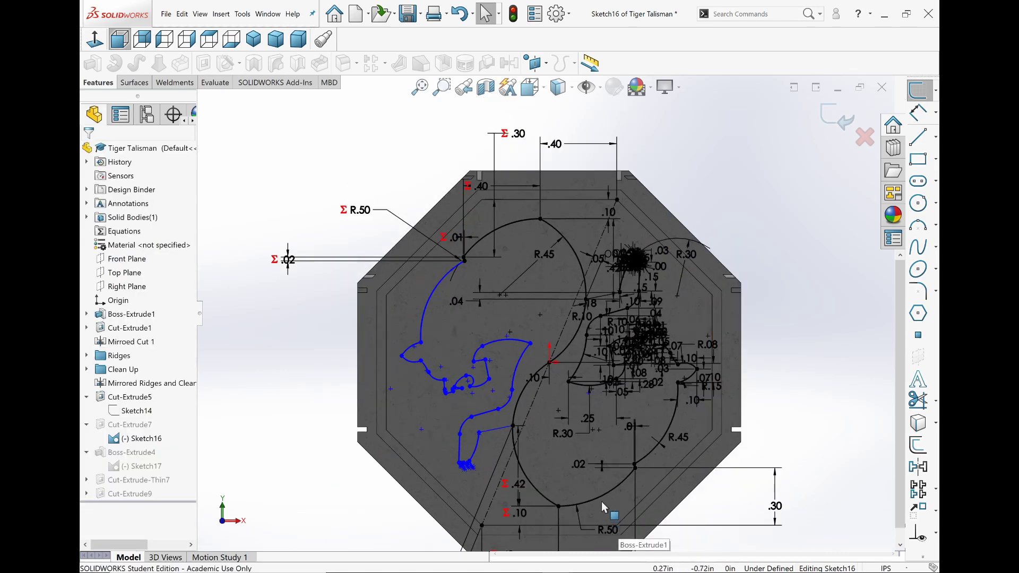
left_click(595, 501)
right_click(595, 501)
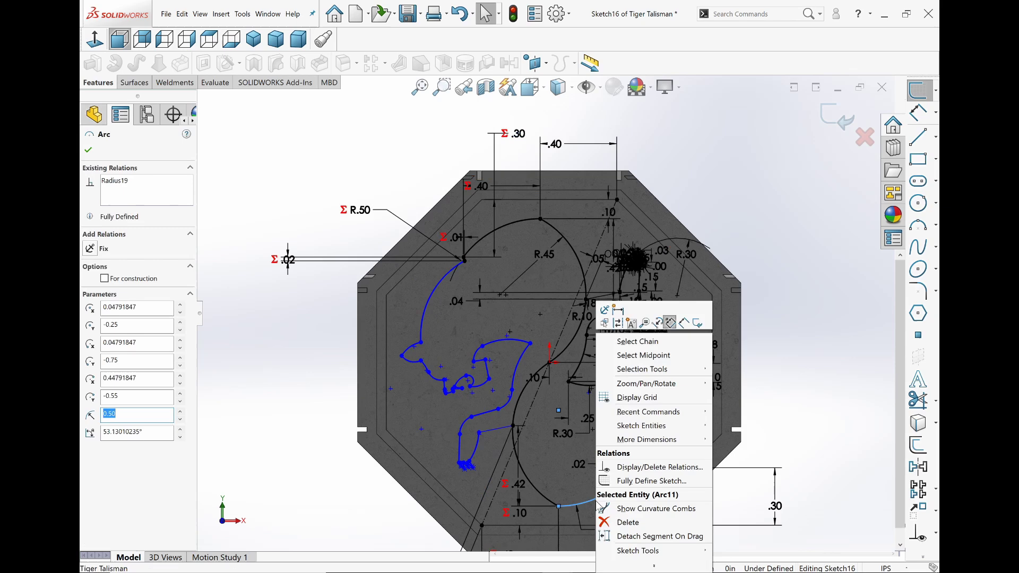
left_click(638, 342)
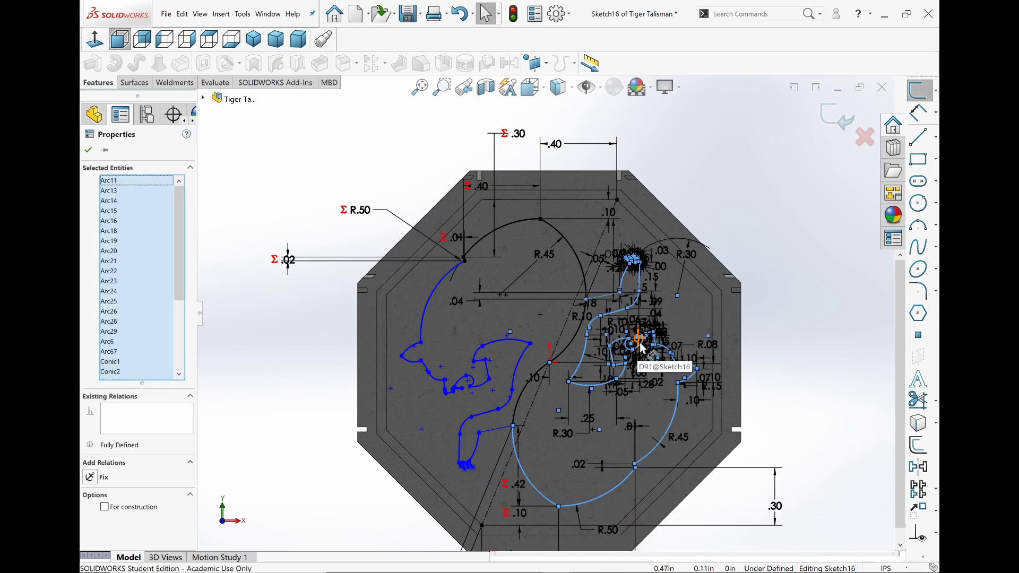
scroll(773, 415, "up", 2)
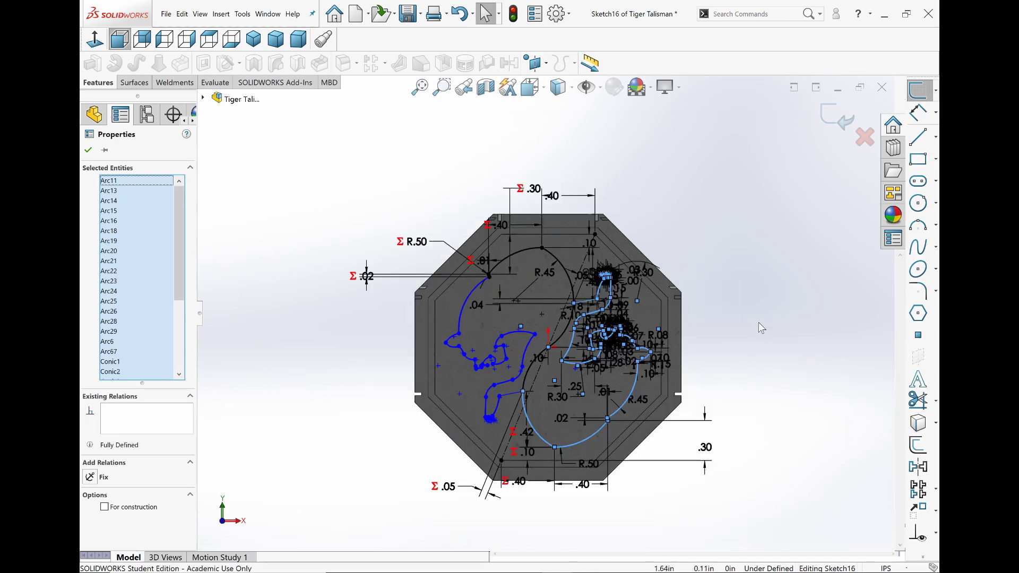
left_click(814, 399)
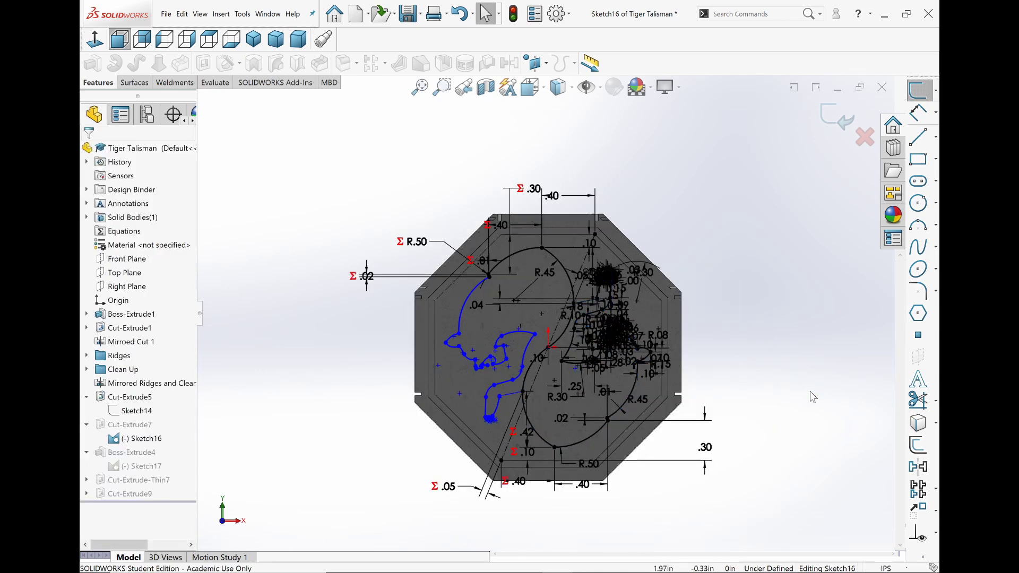
key("ctrl+v")
- Rotate the copied tiger outline 180° about the sketch origin with Rotate Entities
left_click(743, 14)
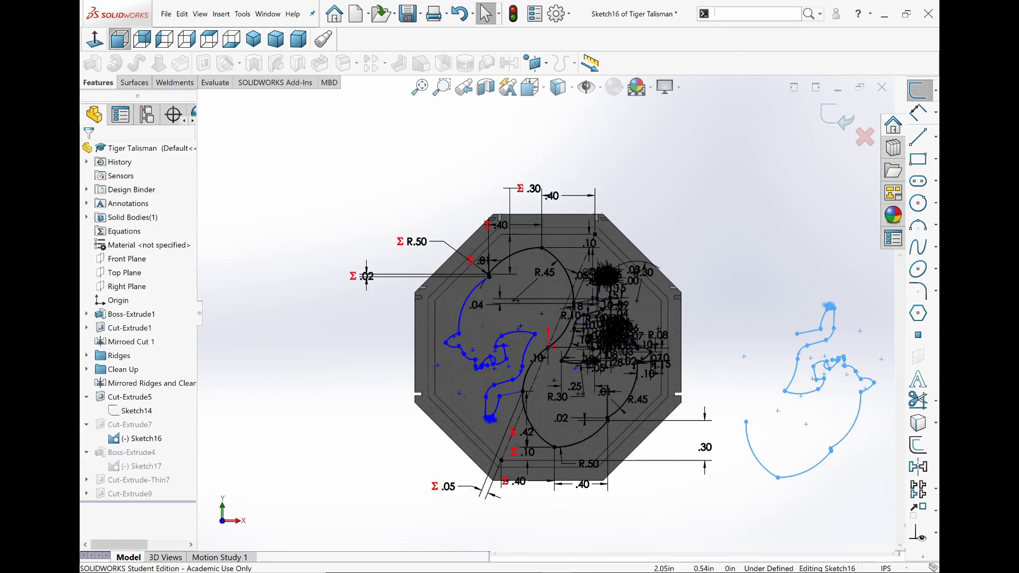
type("rotat")
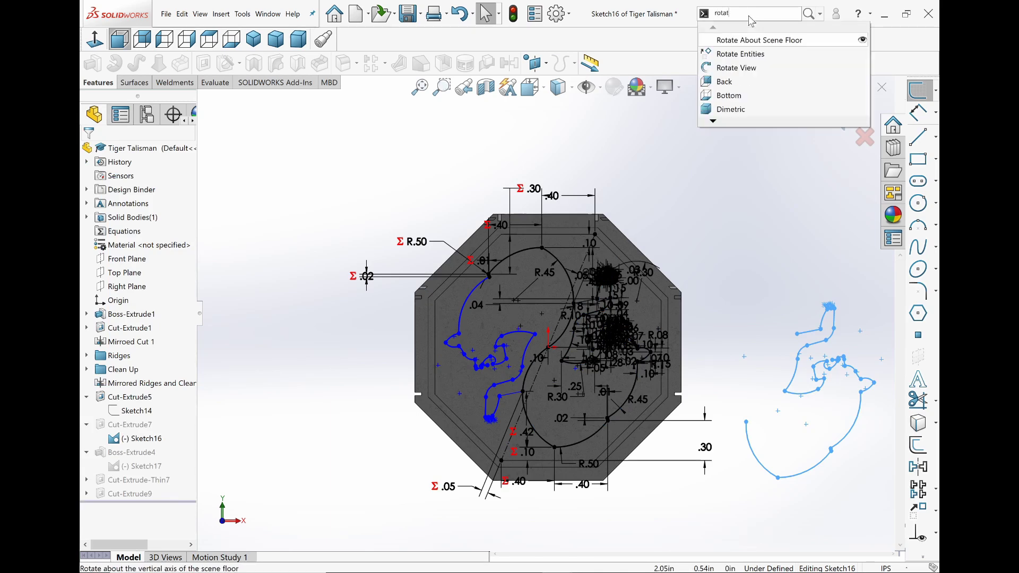
left_click(740, 53)
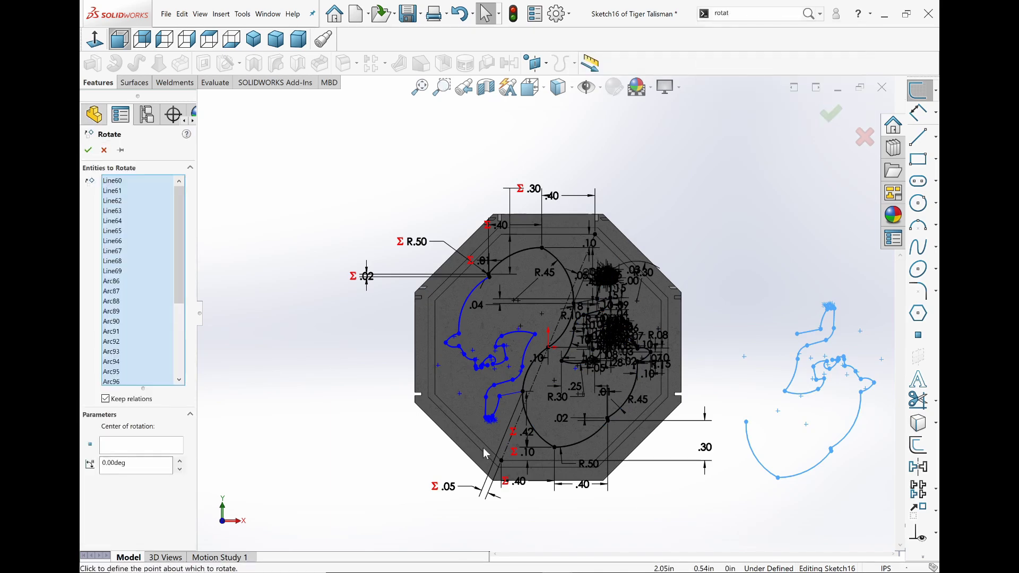
left_click(111, 444)
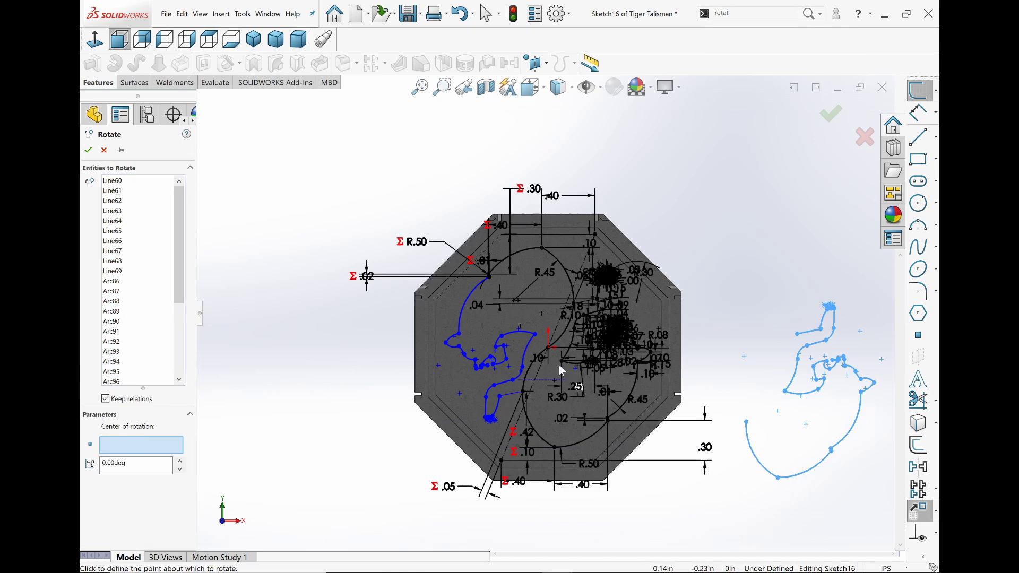
left_click(548, 348)
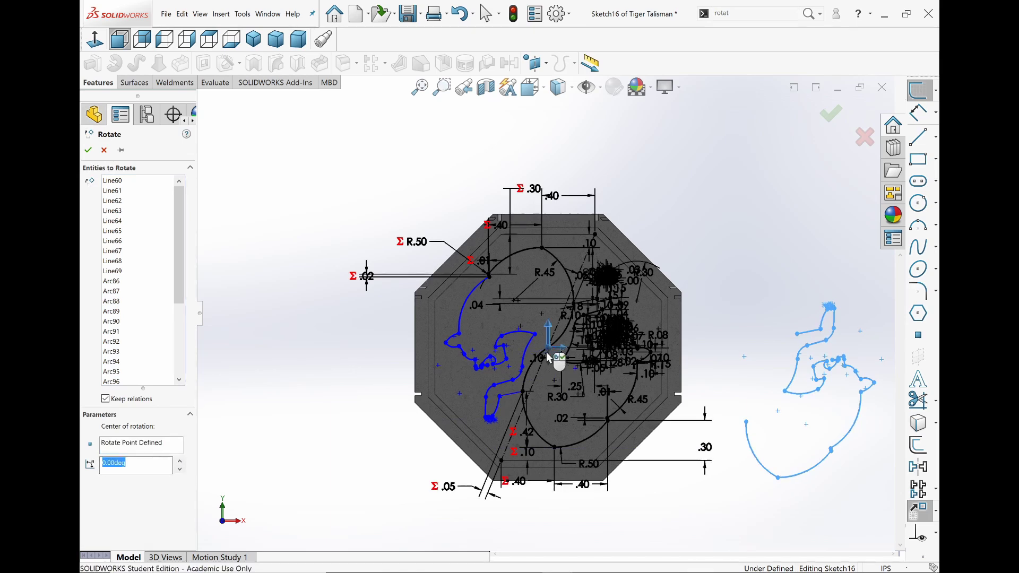
type("1")
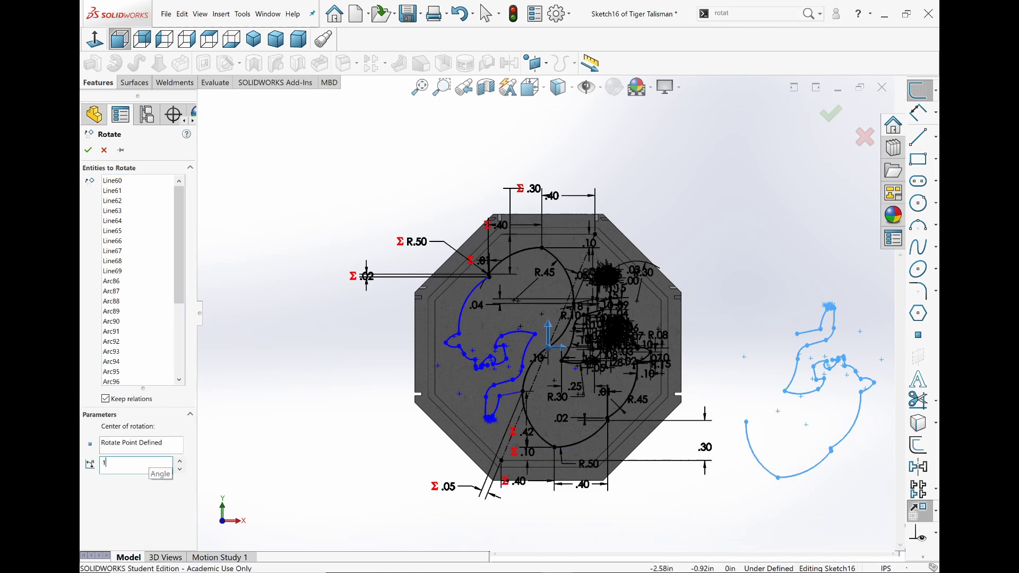
type("80")
key("Return")
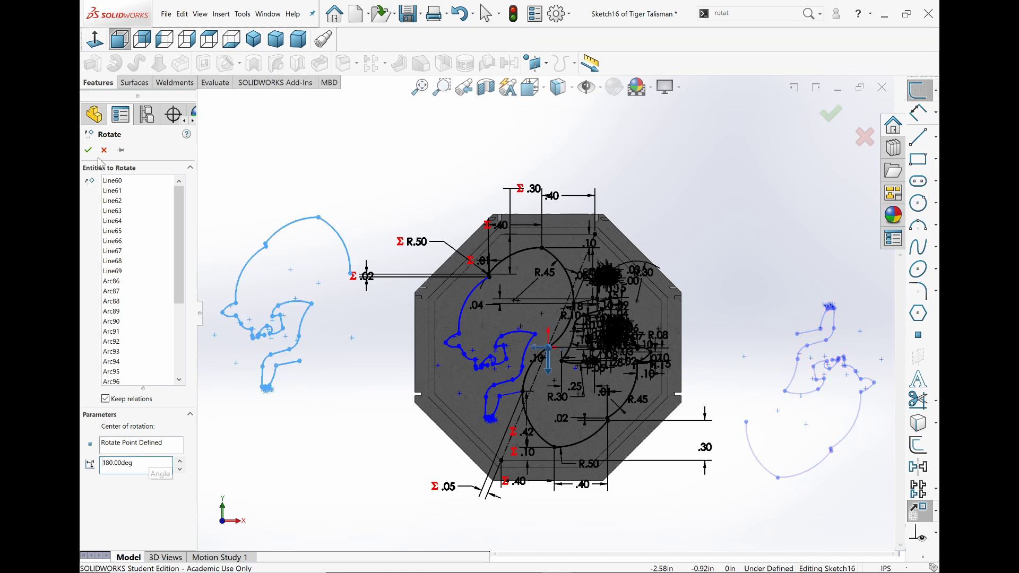
key("Return")
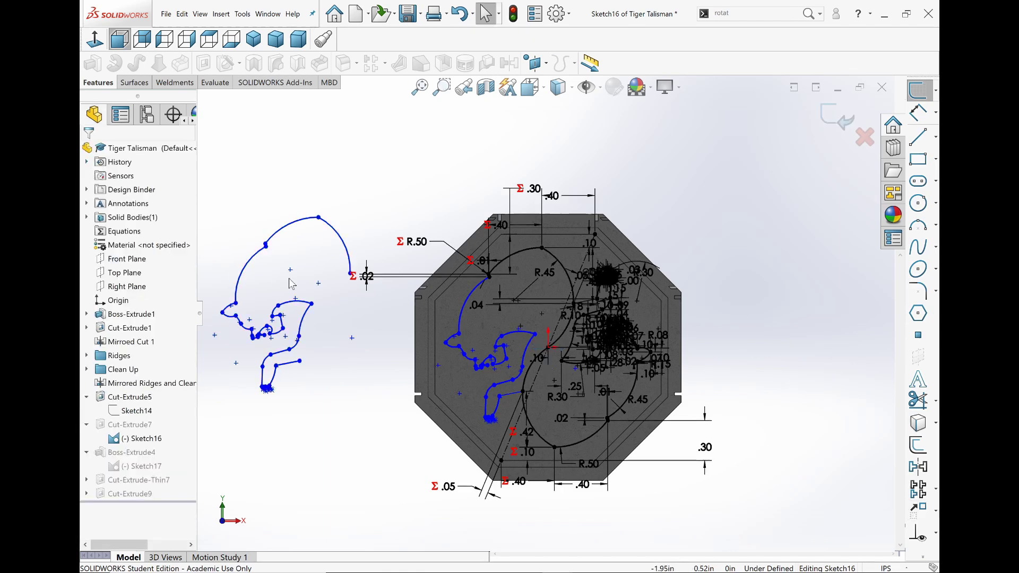
- Select the rotated copy's whole outline chain and drag it toward the talisman
scroll(300, 248, "down", 2)
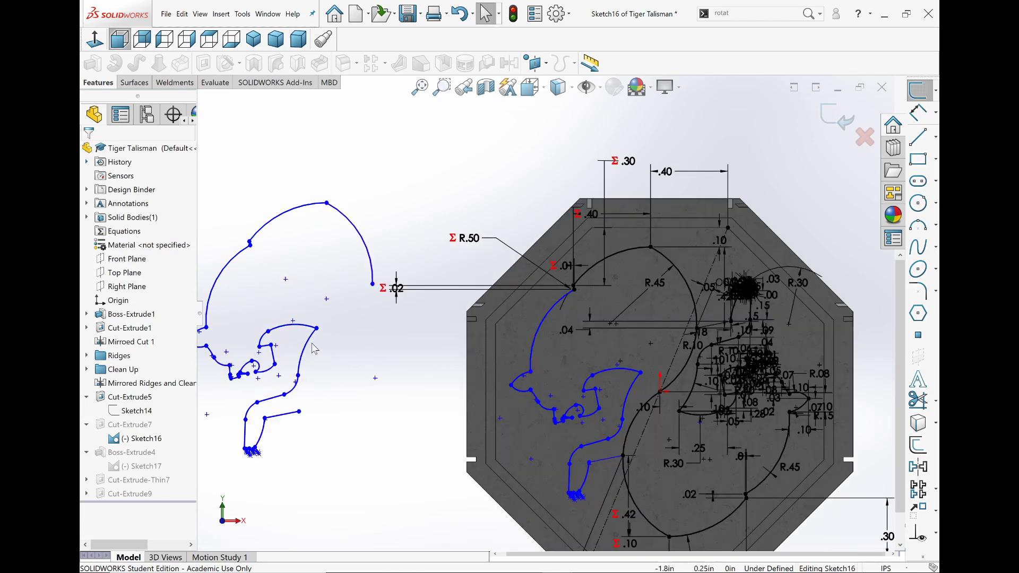
left_click(300, 364)
right_click(300, 336)
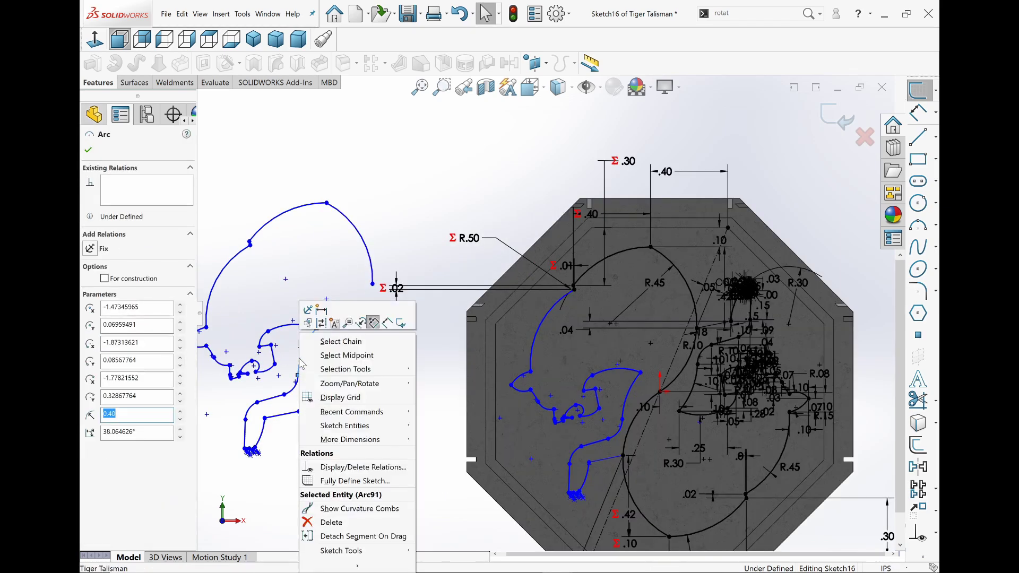
left_click(321, 342)
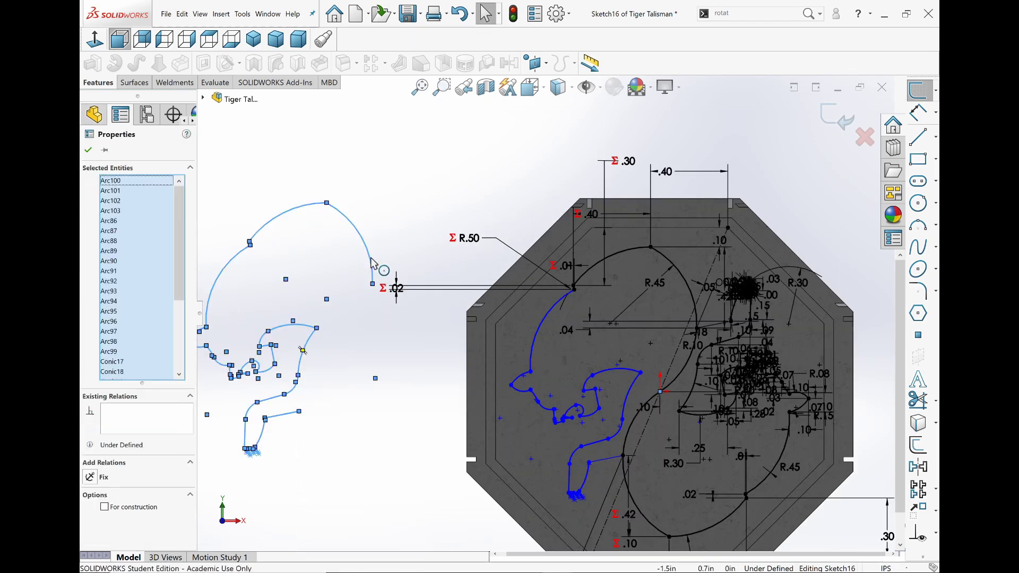
mouse_move(403, 284)
left_mouse_down()
mouse_move(537, 314)
mouse_move(692, 306)
left_mouse_up()
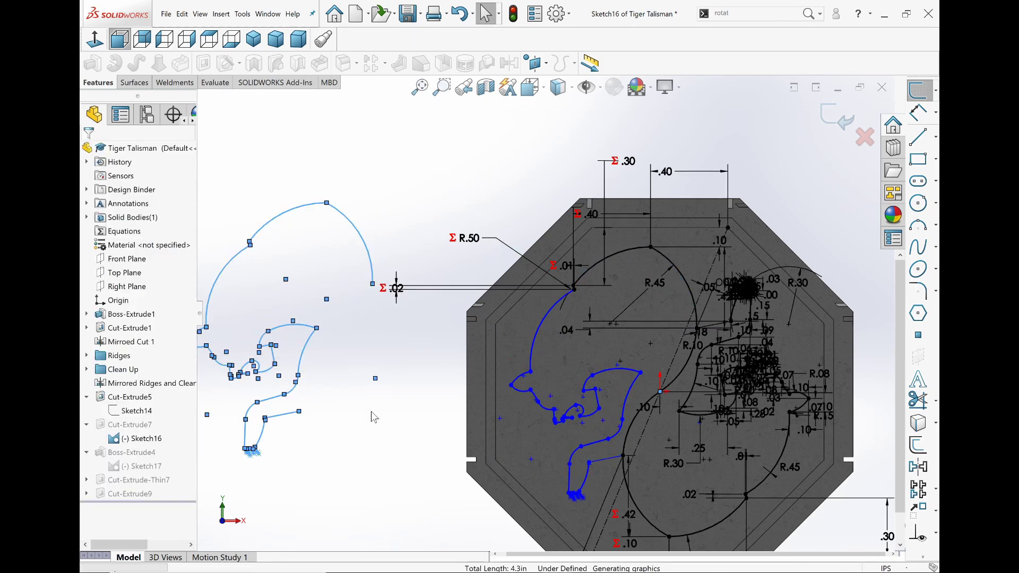
- Discard all Sketch16 changes and exit the sketch
left_click(864, 137)
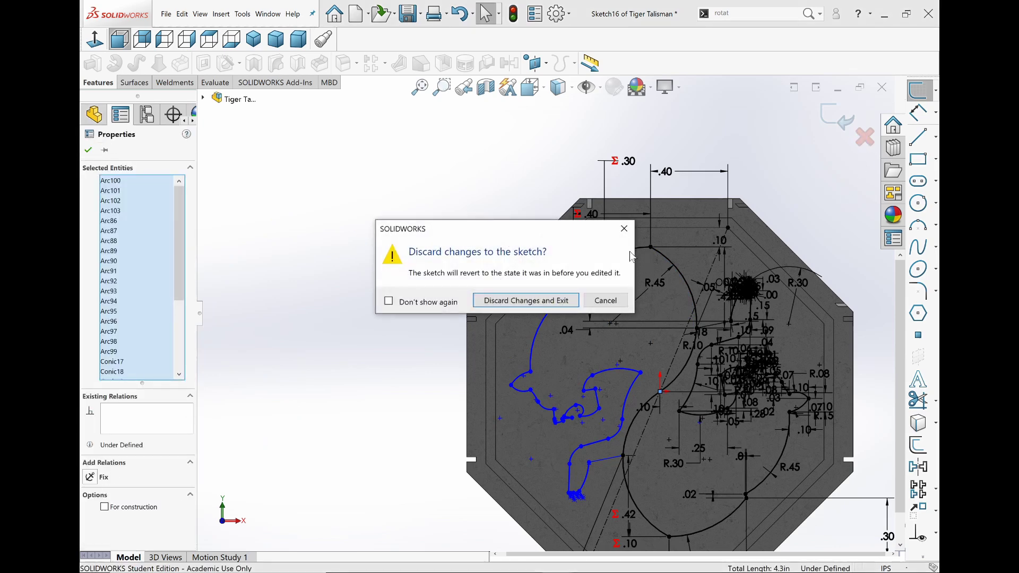
left_click(629, 232)
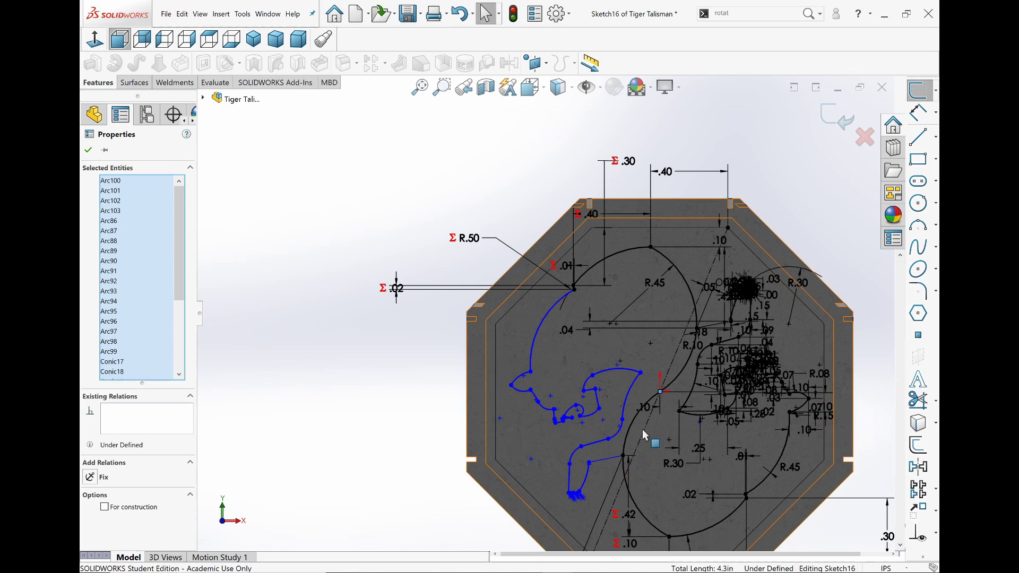
scroll(645, 435, "up", 2)
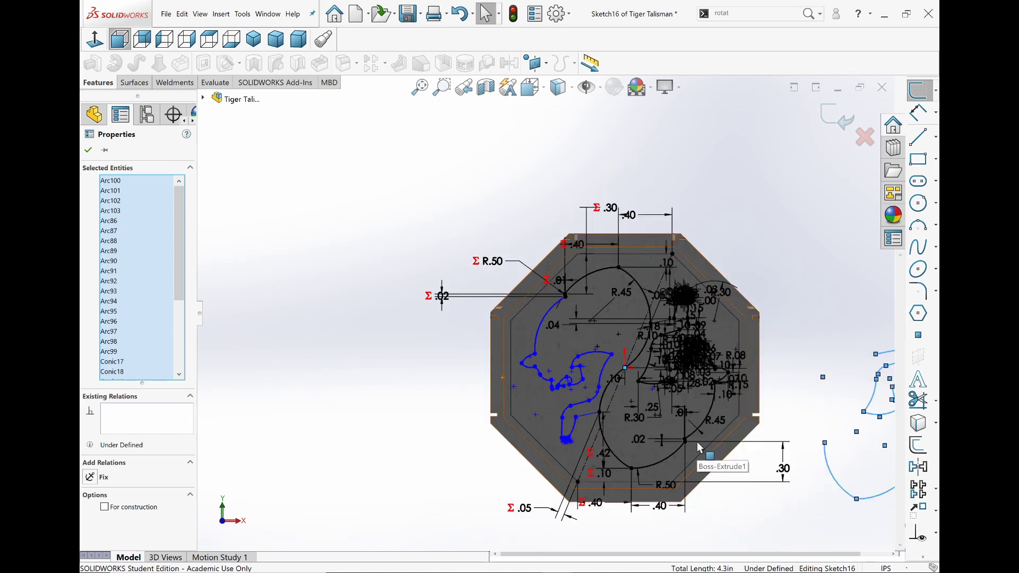
left_click(865, 137)
left_click(515, 300)
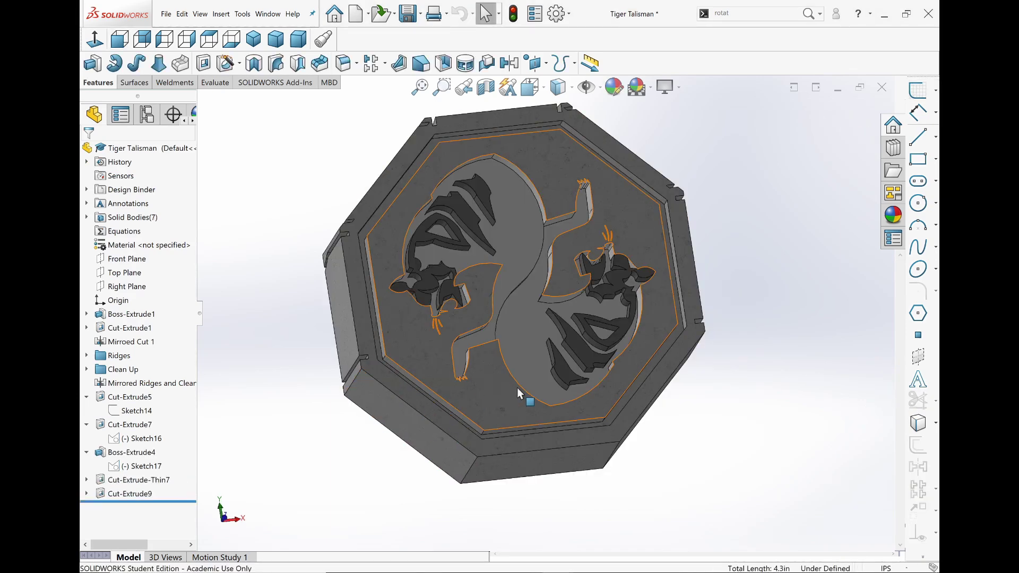
- Switch to the Talisman Assembly without rebuilding and select the rat talisman
mouse_move(518, 390)
middle_mouse_down()
mouse_move(489, 391)
mouse_move(460, 368)
mouse_move(511, 391)
middle_mouse_up()
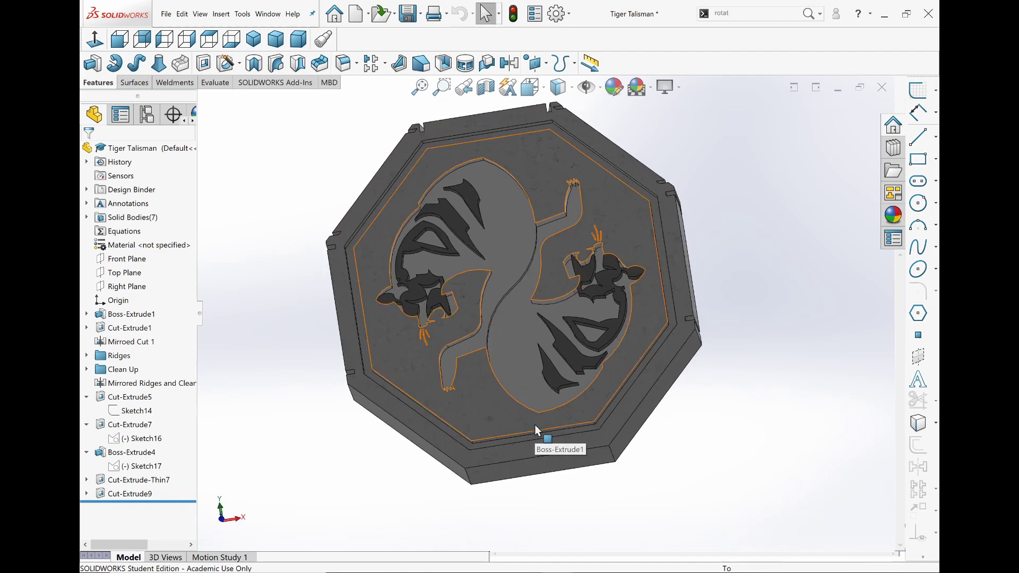
key("ctrl+Tab")
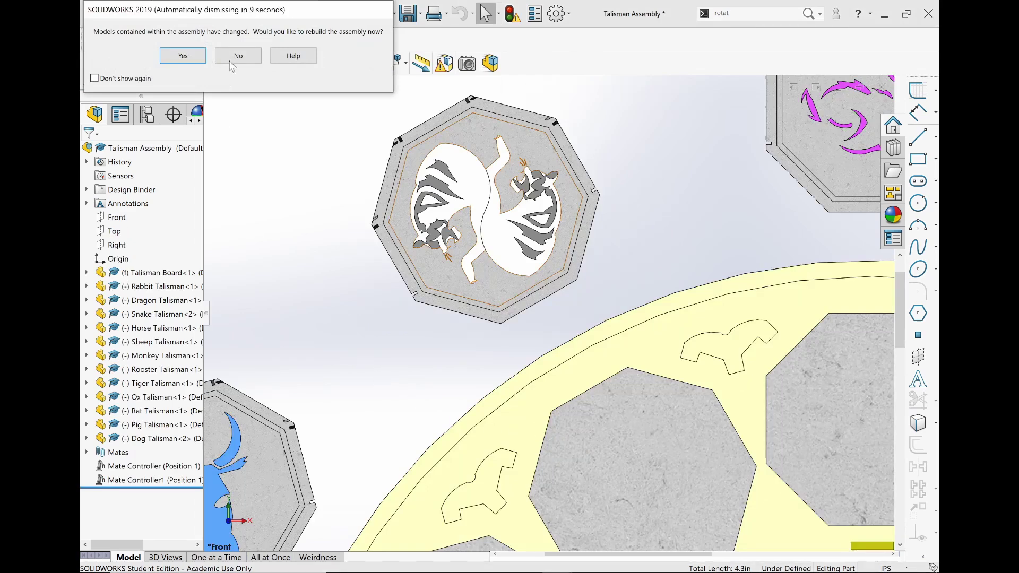
left_click(236, 55)
key("f")
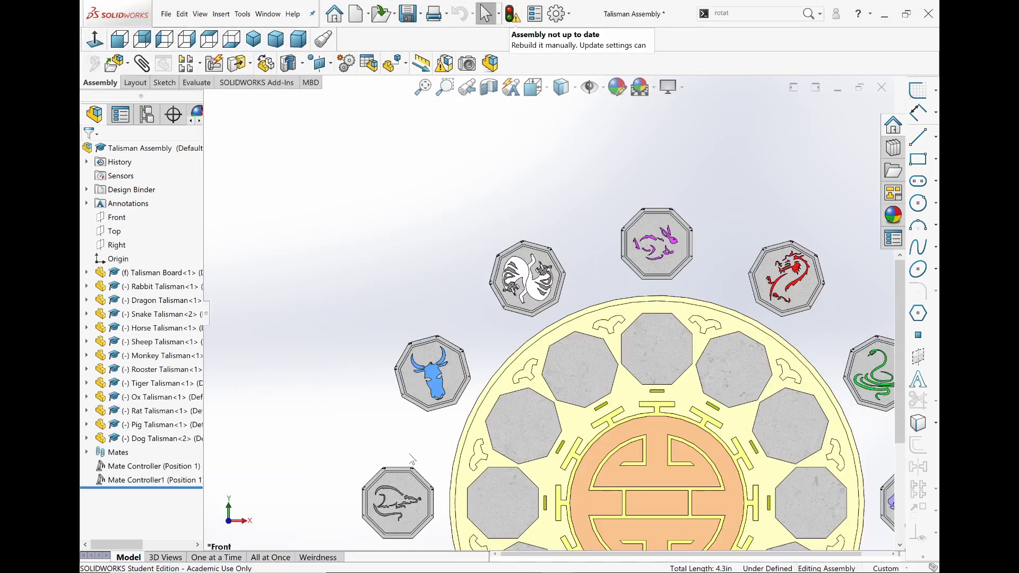
scroll(440, 451, "down", 5)
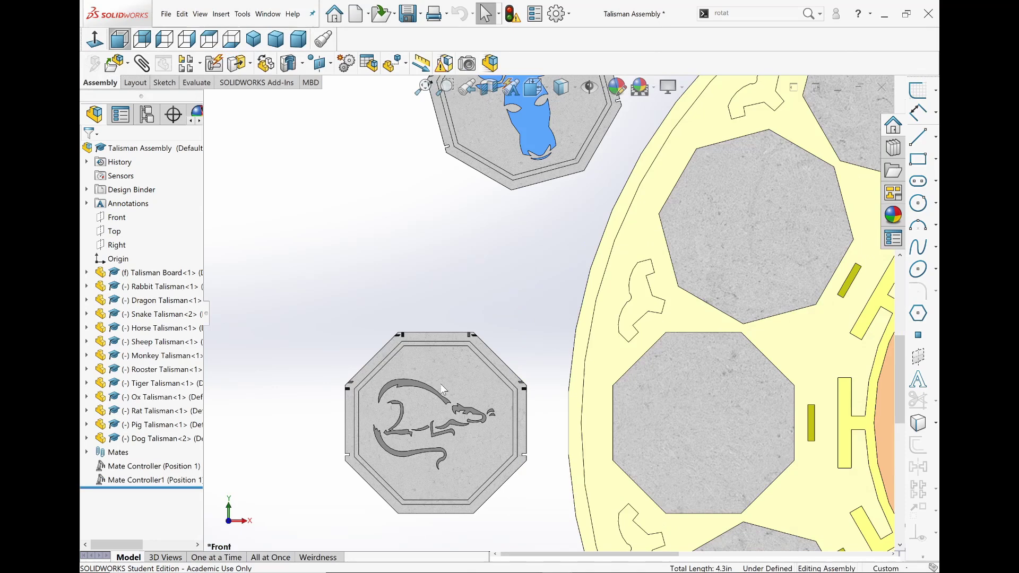
left_click(440, 384)
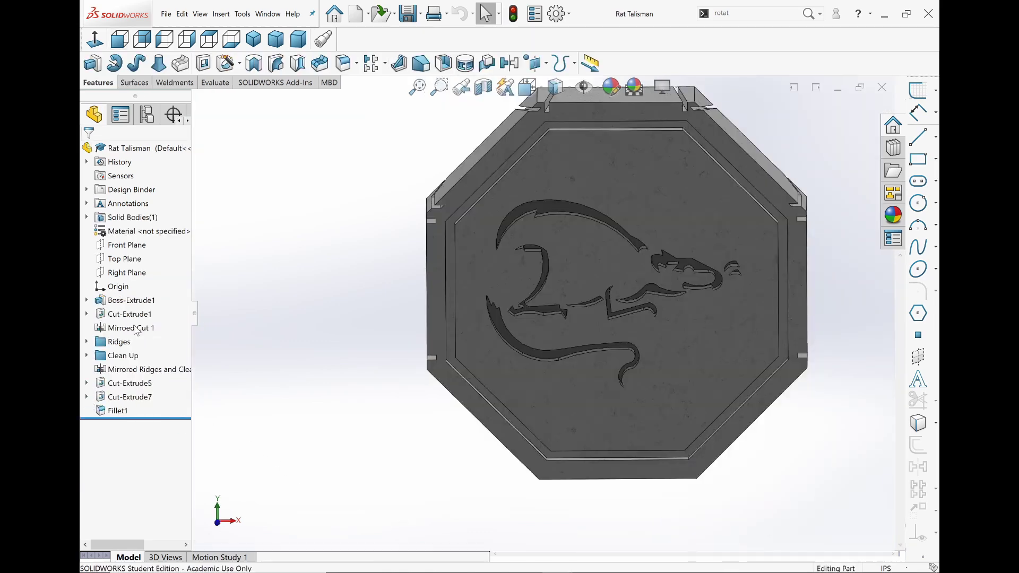
- Edit the sketch behind the rat cut and view the Rat Talisman from the front
left_click(580, 208)
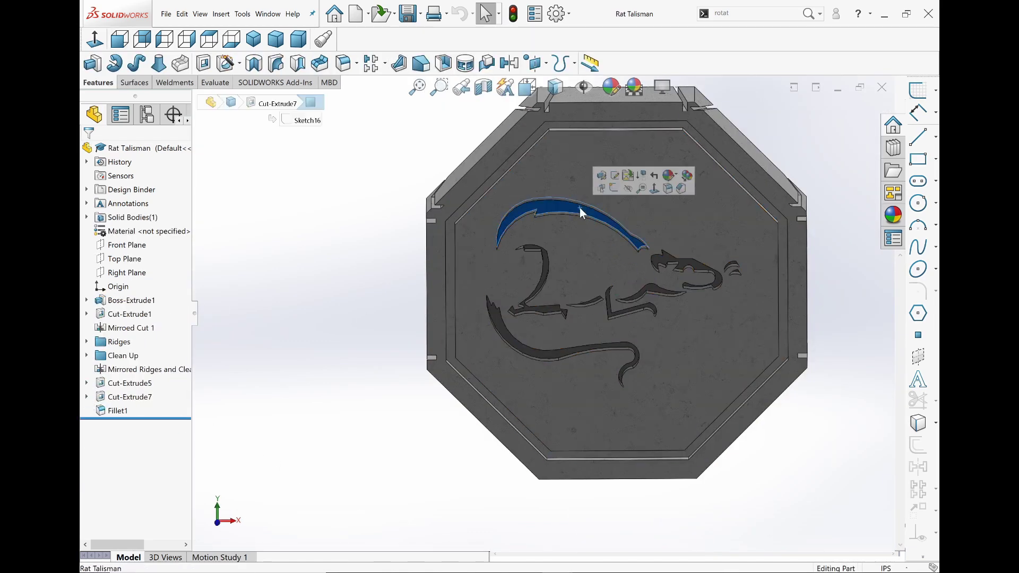
left_click(615, 176)
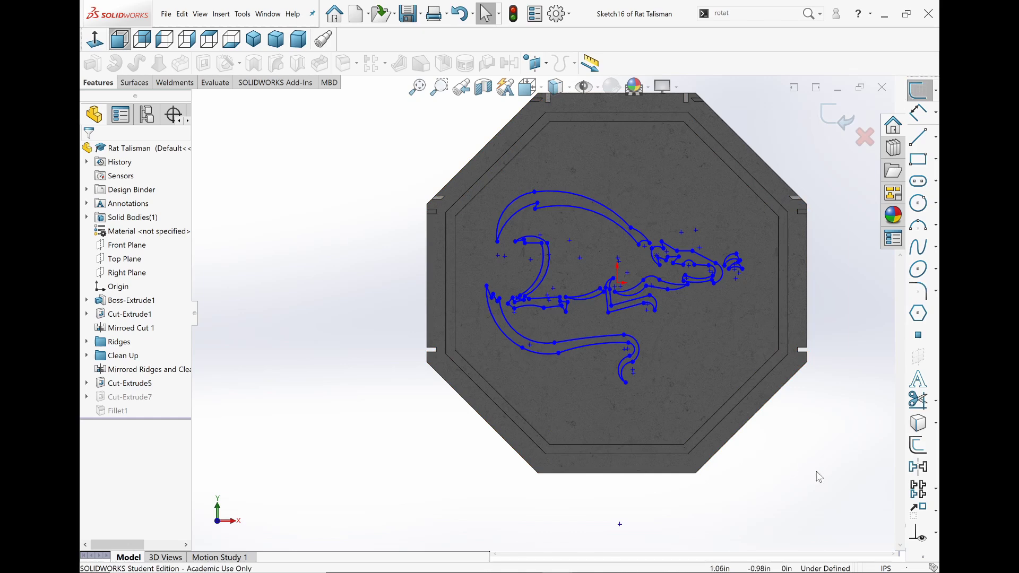
middle_click_drag(637, 366, 664, 376)
key("ctrl+8")
key("f")
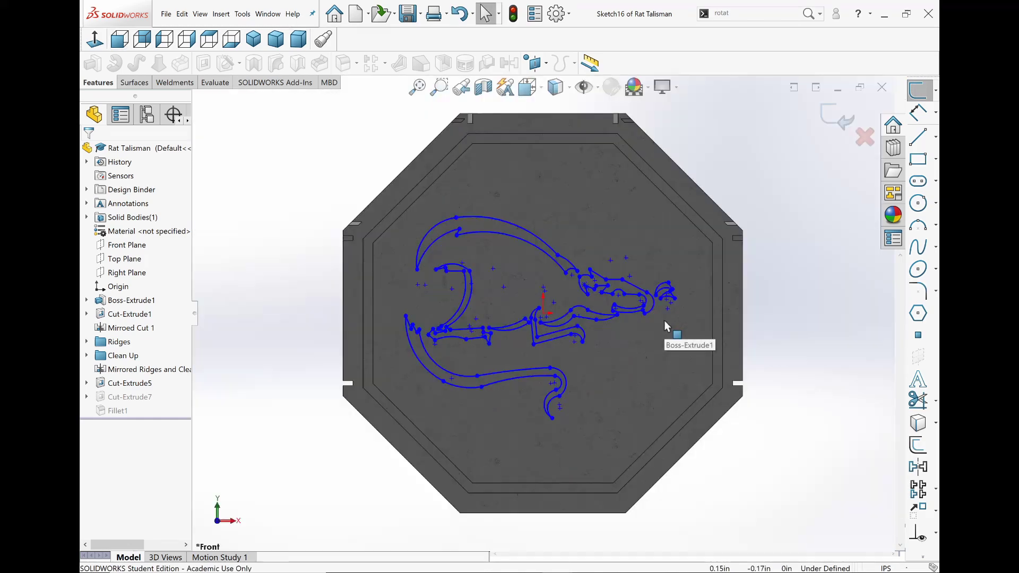
scroll(547, 326, "up", 3)
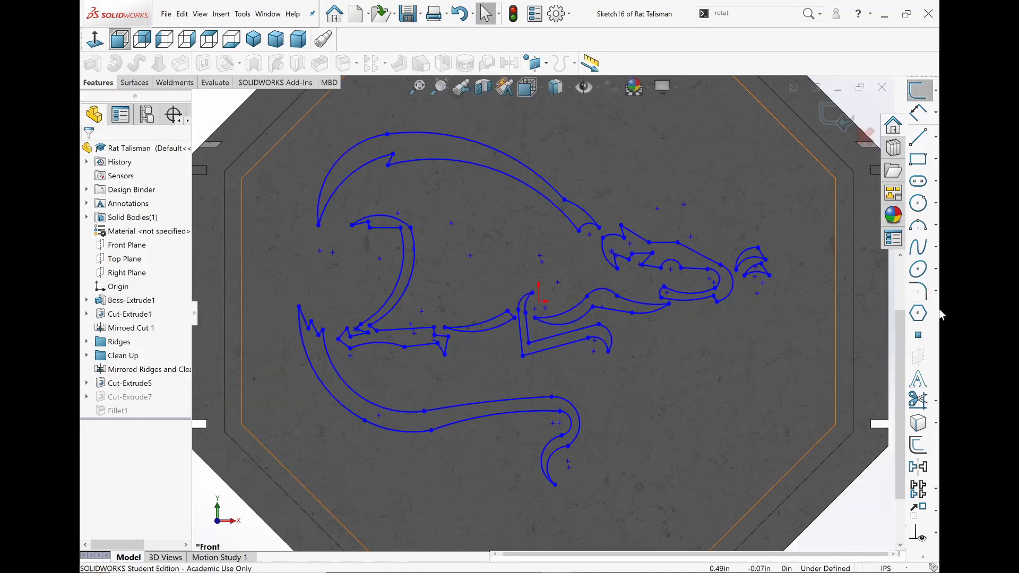
- Cancel the conic tool, discard the rat sketch changes, and return to the assembly
left_click(937, 273)
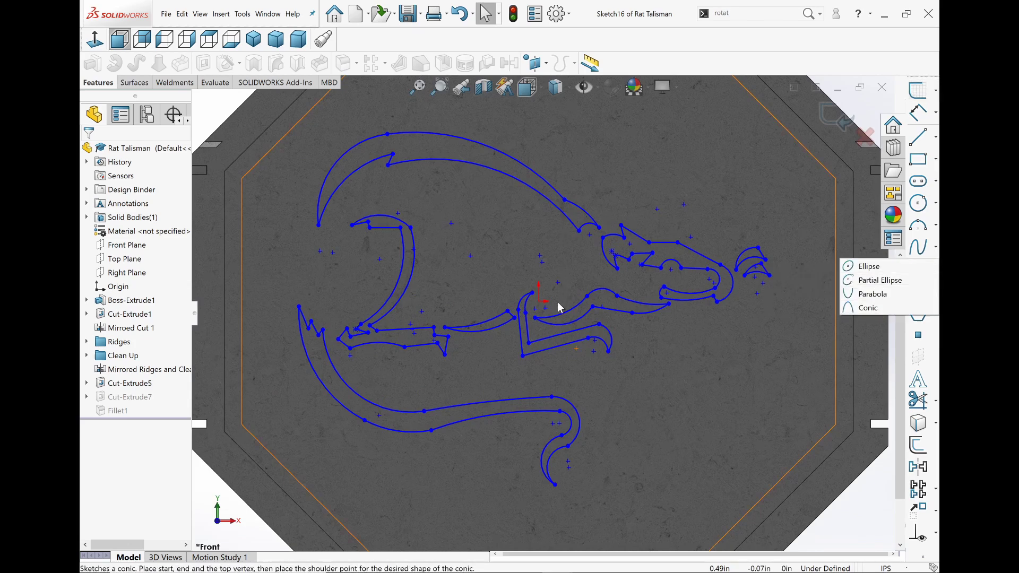
key("Escape")
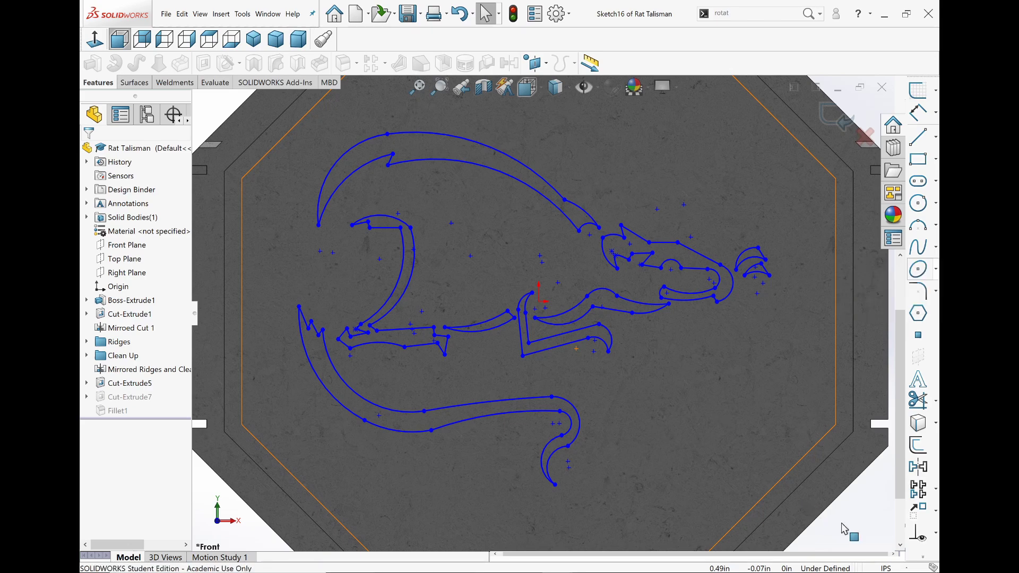
key("f")
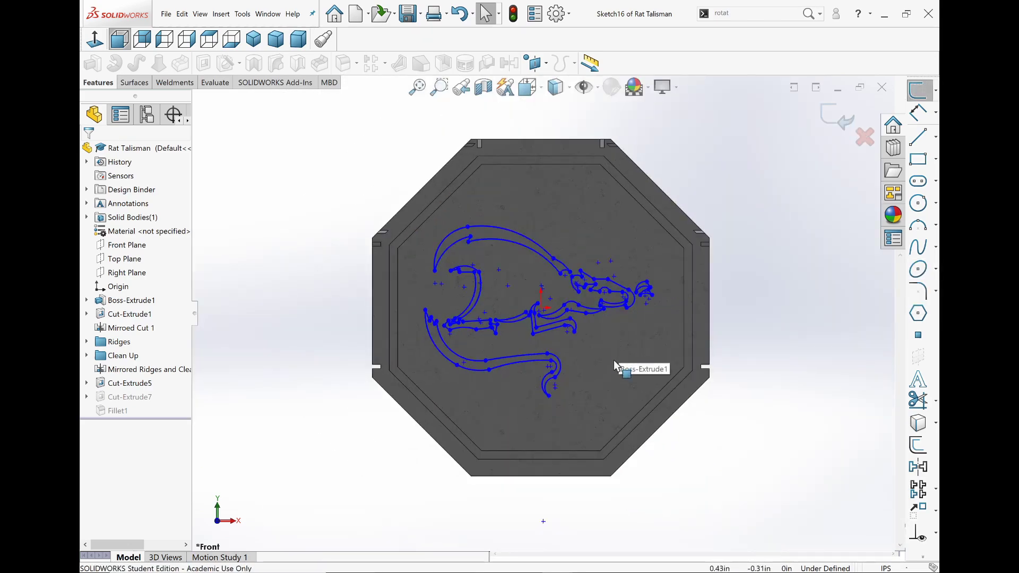
left_click(864, 137)
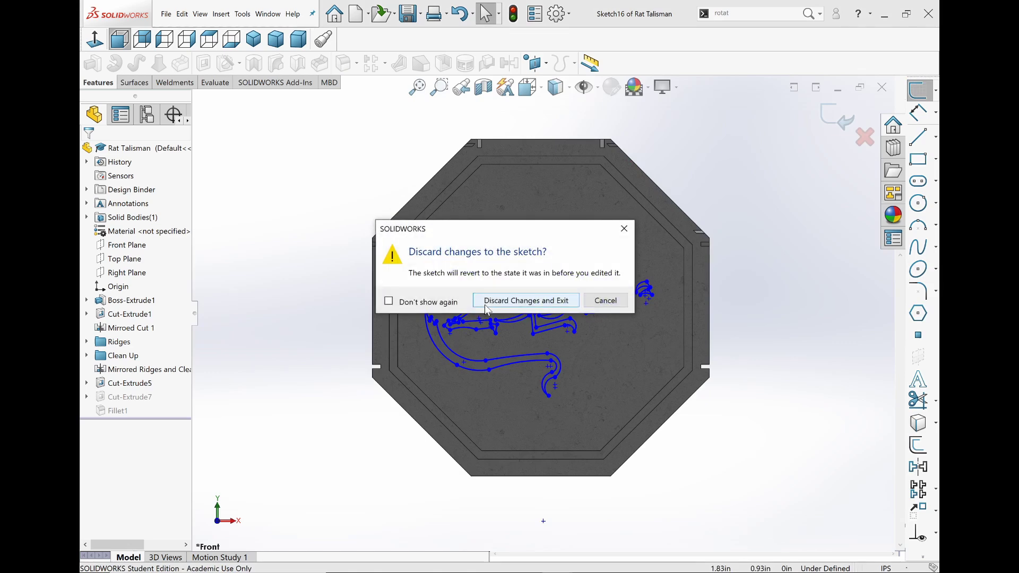
left_click(525, 301)
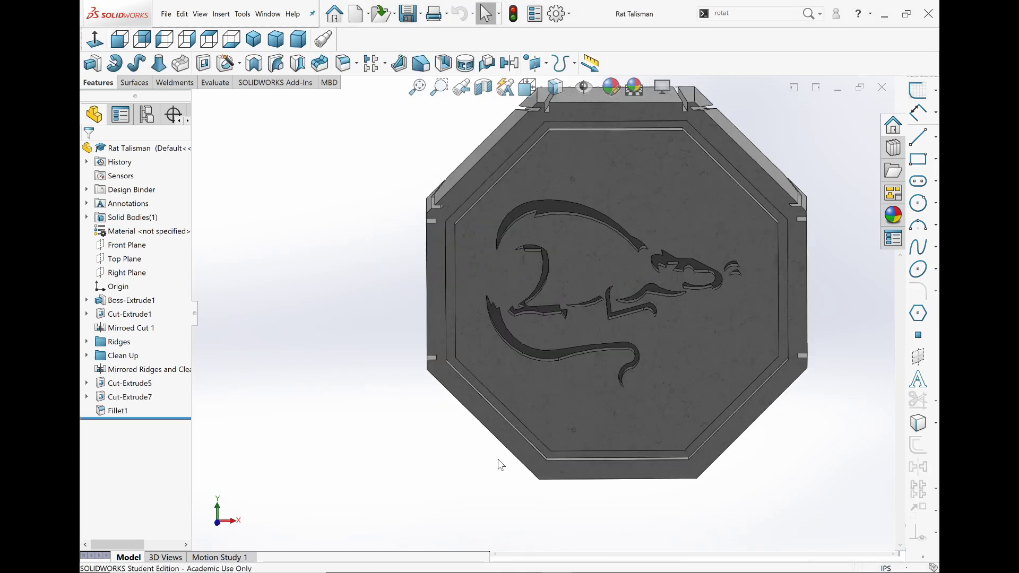
key("ctrl+Tab")
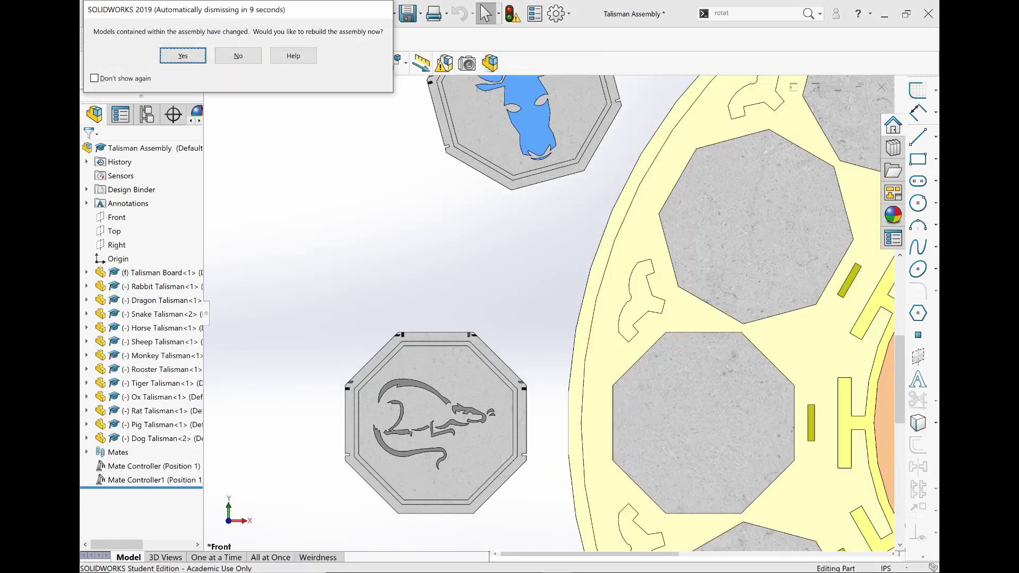
- Skip the rebuild, show the board in Front view, and switch to the Weirdness motion study
left_click(238, 57)
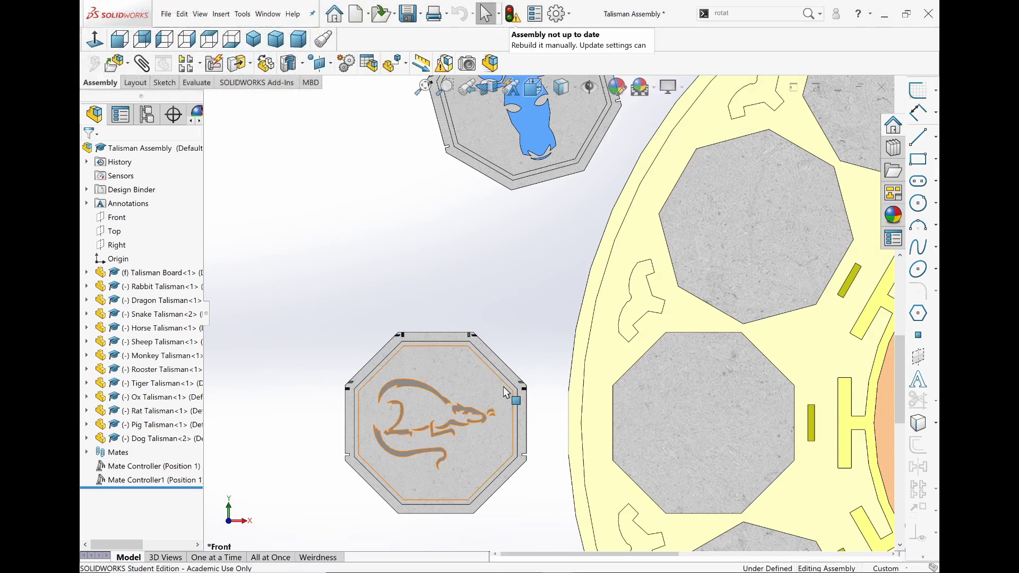
key("ctrl+1")
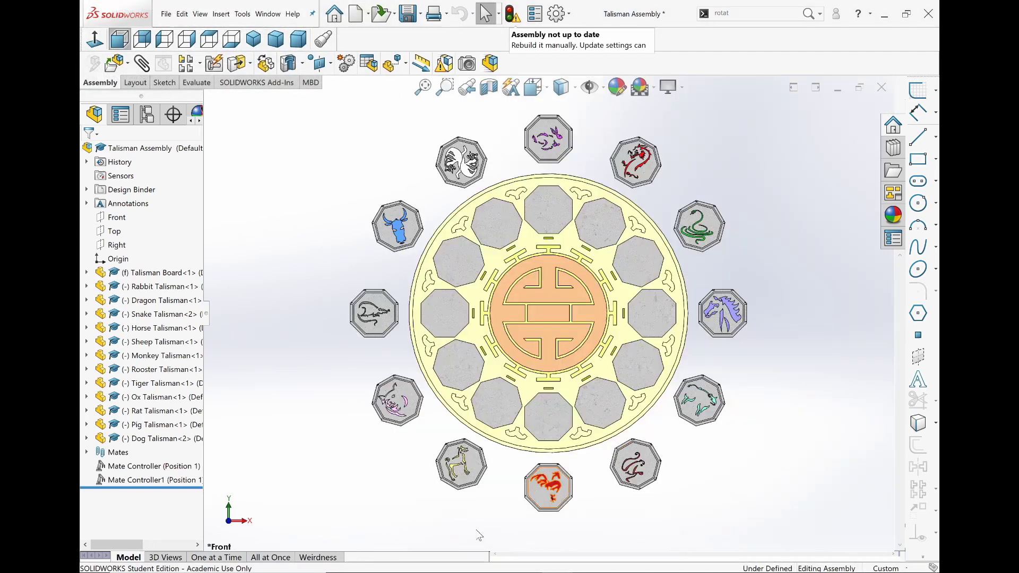
left_click(317, 557)
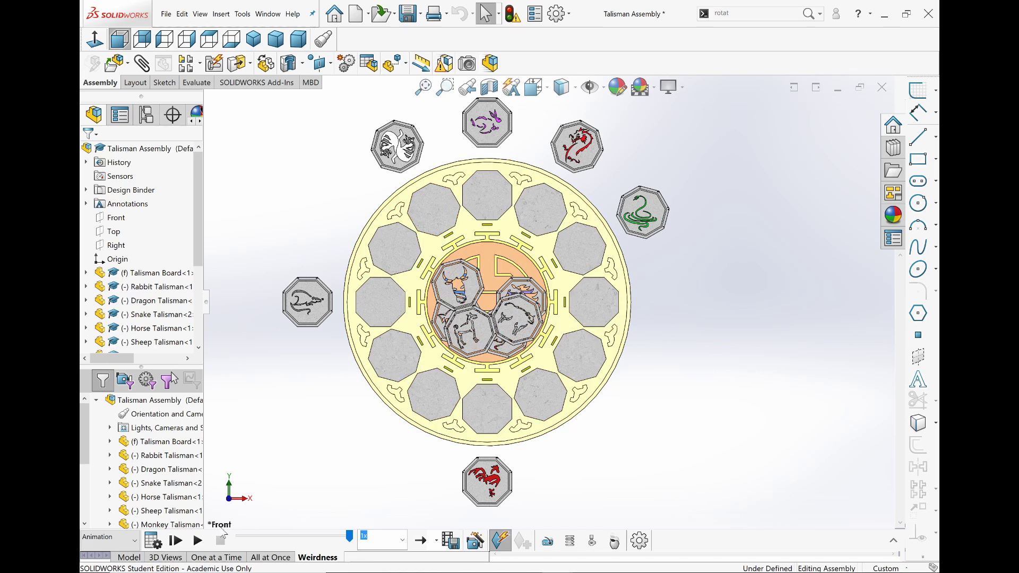
- Play the Weirdness animation, then recalculate the motion study
left_click(198, 542)
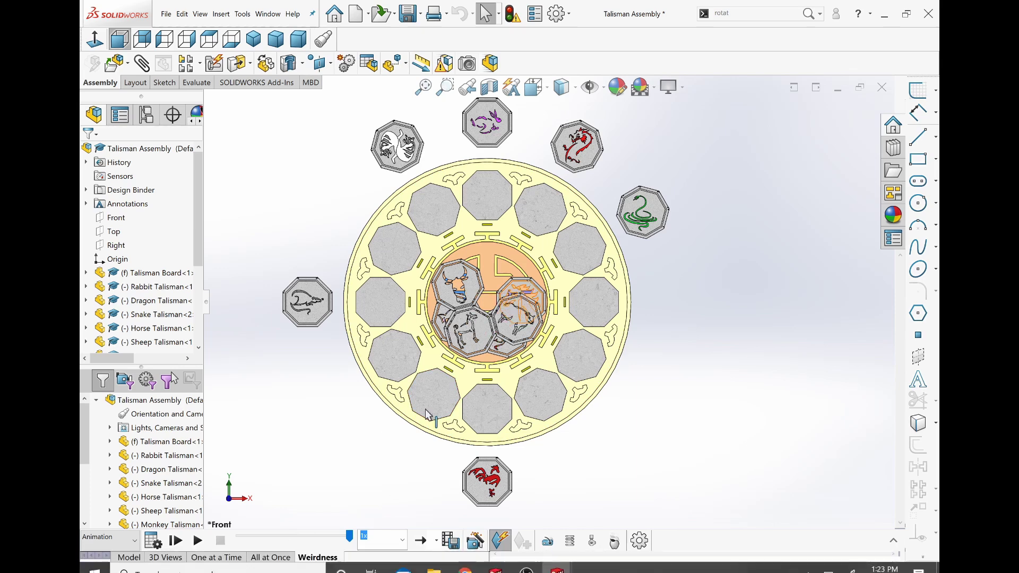
left_click(153, 543)
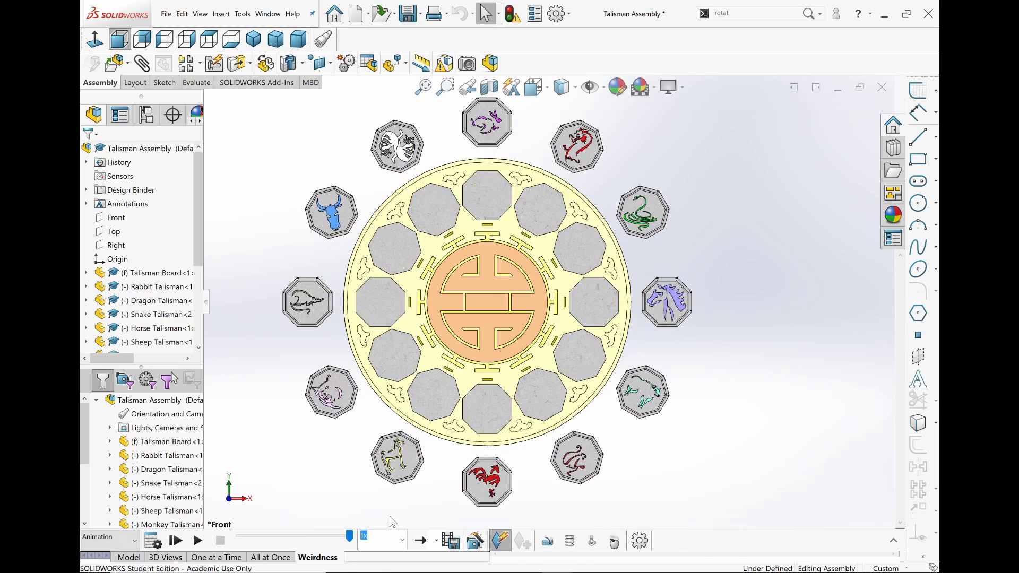
- Replay the Weirdness study with the timeline expanded to show every talisman's keyframe row
left_click(208, 540)
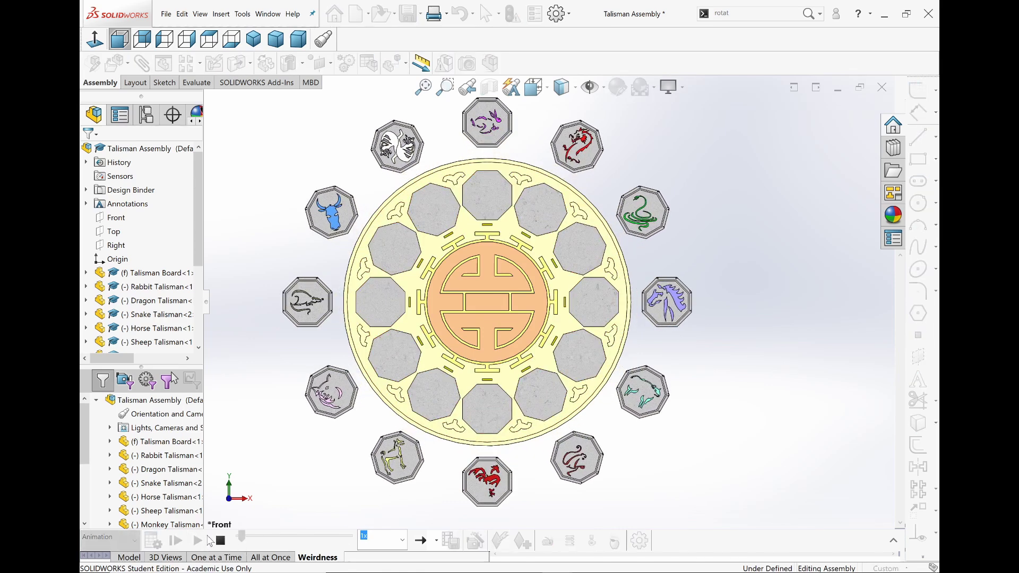
left_click(891, 541)
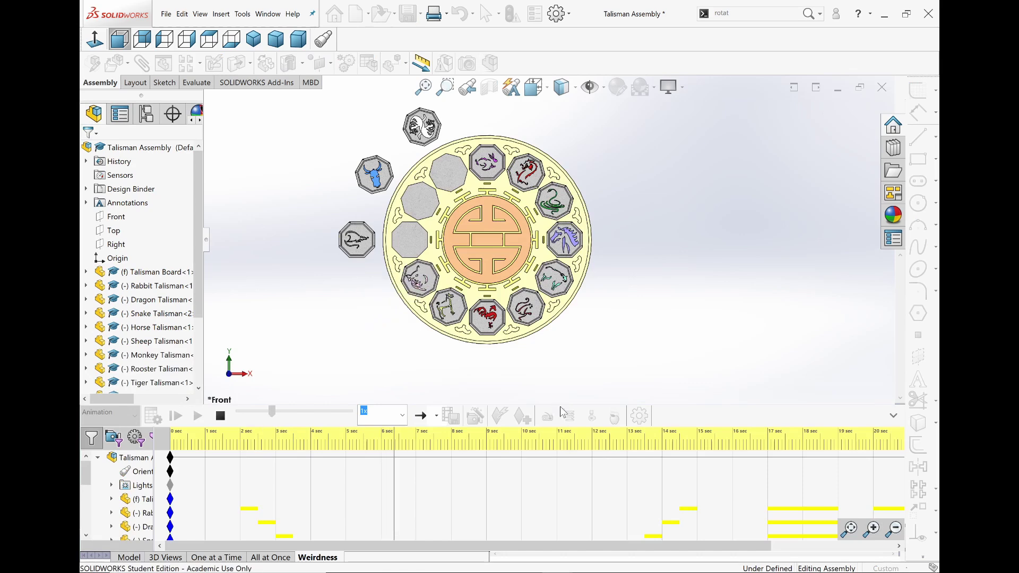
left_click_drag(560, 406, 557, 263)
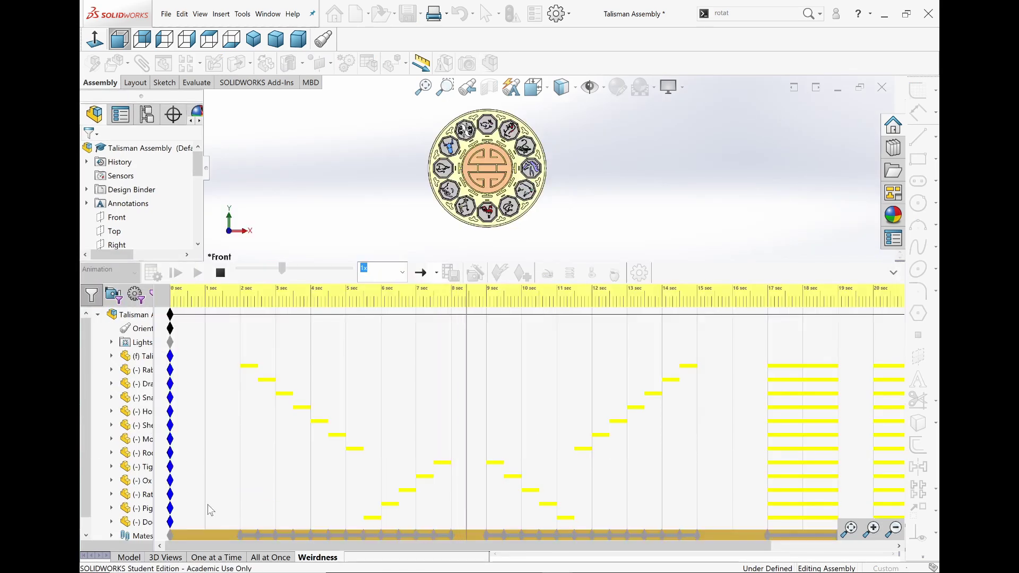
scroll(207, 504, "down", 1)
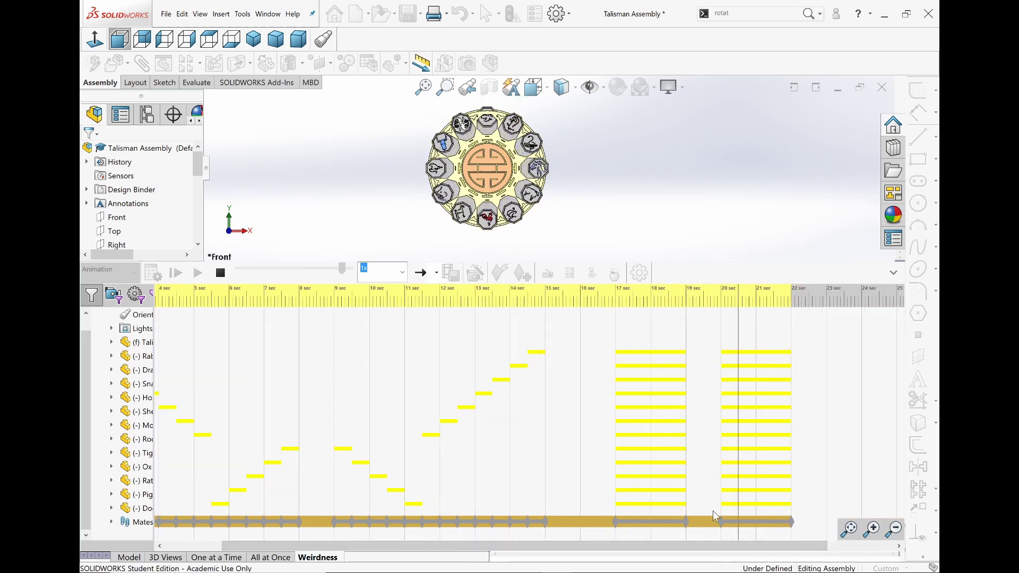
- Collapse the timeline and orbit the board to see labels like Super Strength on the backs
left_click(893, 272)
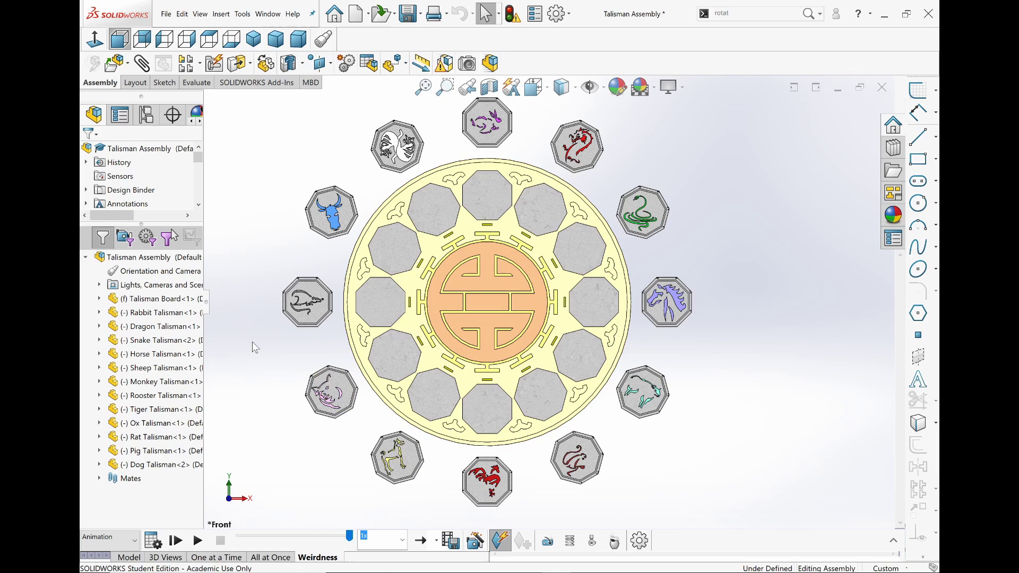
middle_click_drag(314, 333, 317, 378)
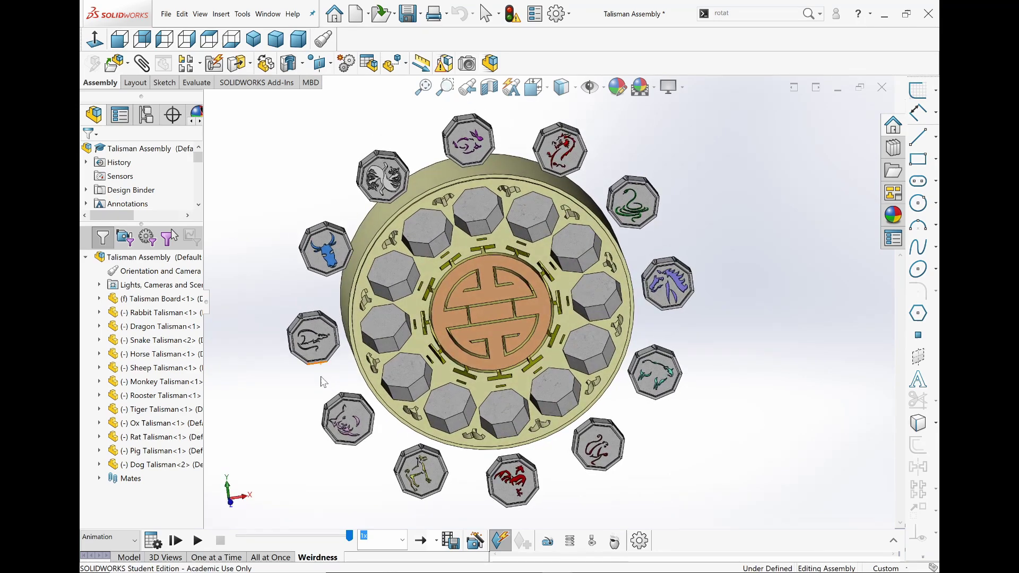
scroll(346, 321, "down", 5)
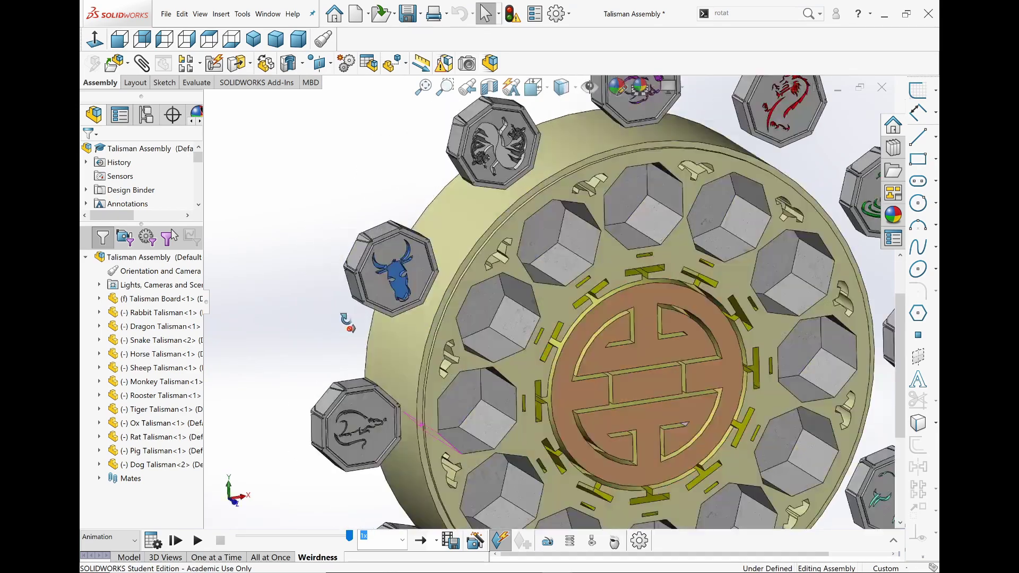
middle_click_drag(346, 321, 466, 319)
scroll(517, 329, "down", 5)
- In Back view, inspect the Invisibility and Healing Regeneration talisman backs up close
key("ctrl+2")
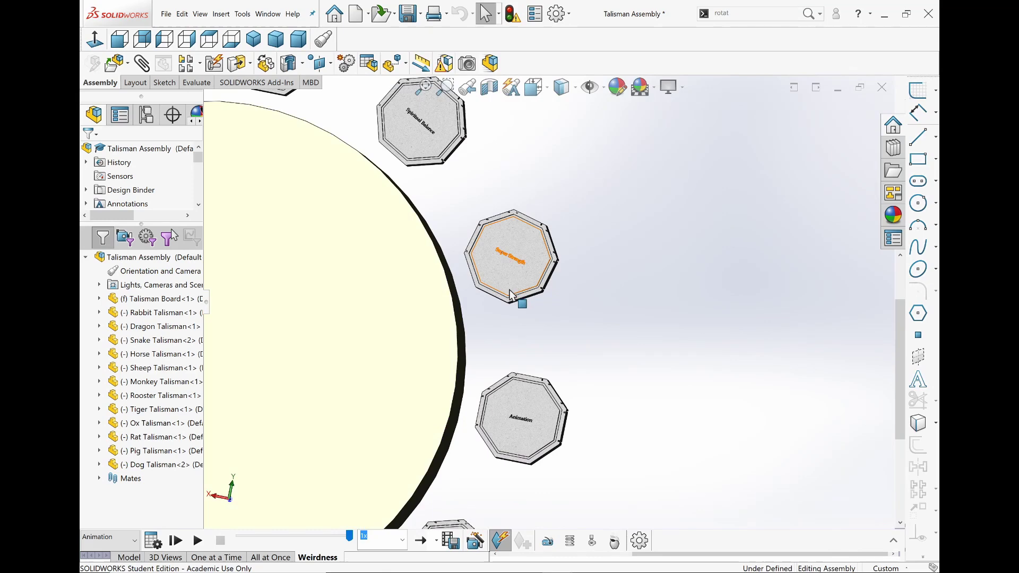
scroll(575, 175, "down", 5)
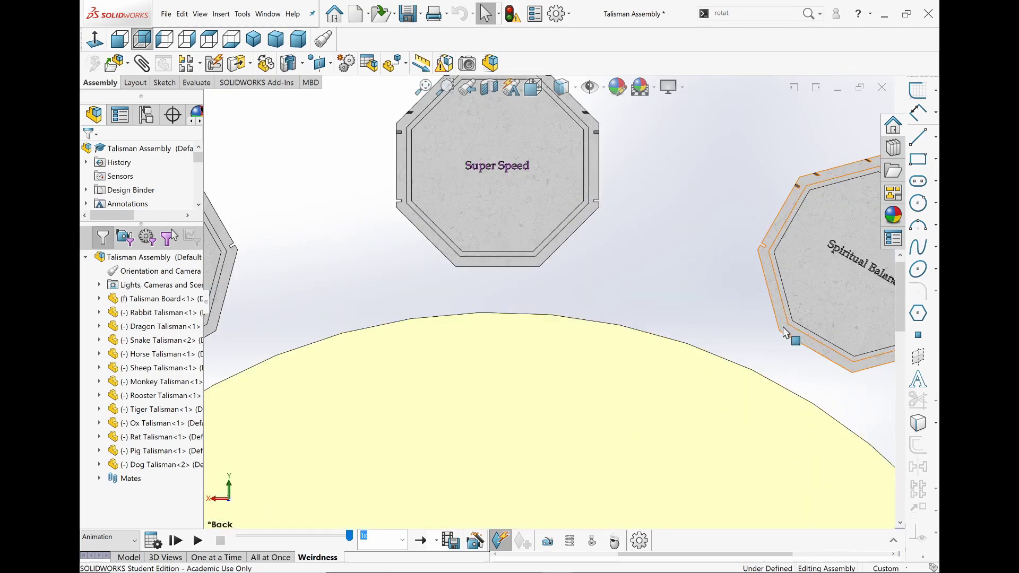
scroll(794, 291, "down", 2)
scroll(796, 303, "up", 5)
middle_click_drag(794, 345, 533, 236, "ctrl")
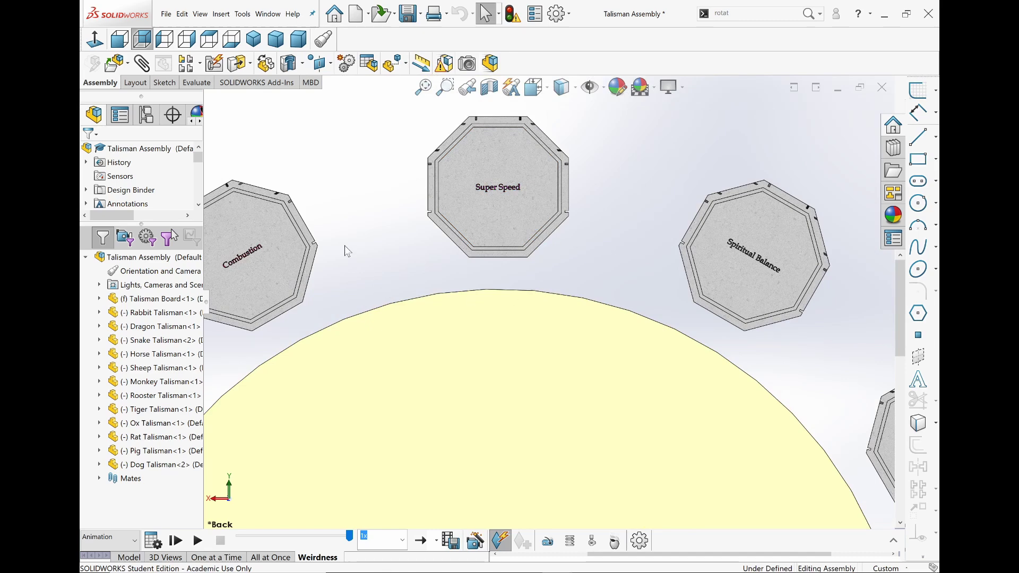
mouse_move(347, 251)
middle_mouse_down("ctrl")
mouse_move(560, 207)
mouse_move(427, 301)
mouse_move(397, 294)
mouse_move(454, 212)
mouse_move(491, 192)
middle_mouse_up("ctrl")
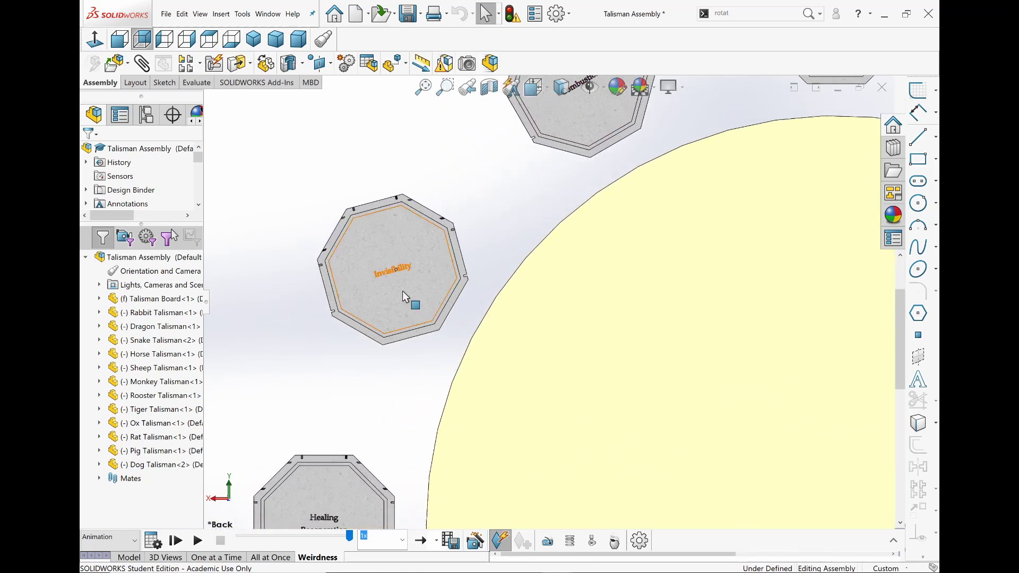
mouse_move(400, 412)
middle_mouse_down("ctrl")
mouse_move(448, 291)
mouse_move(462, 186)
middle_mouse_up("ctrl")
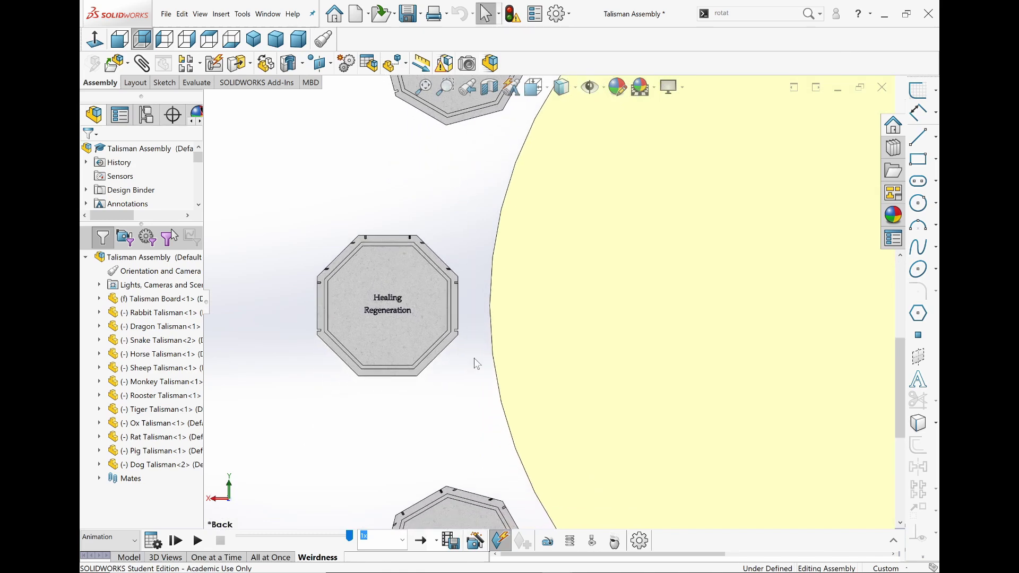
- Check Astral Projection, Shapeshifting, Immortality Rejuvenation, Heat Vision, Super Strength, Animation, Spiritual Balance, Super Speed, then return to Front view
mouse_move(475, 470)
middle_mouse_down("ctrl")
mouse_move(448, 302)
mouse_move(468, 345)
mouse_move(469, 332)
mouse_move(339, 216)
middle_mouse_up("ctrl")
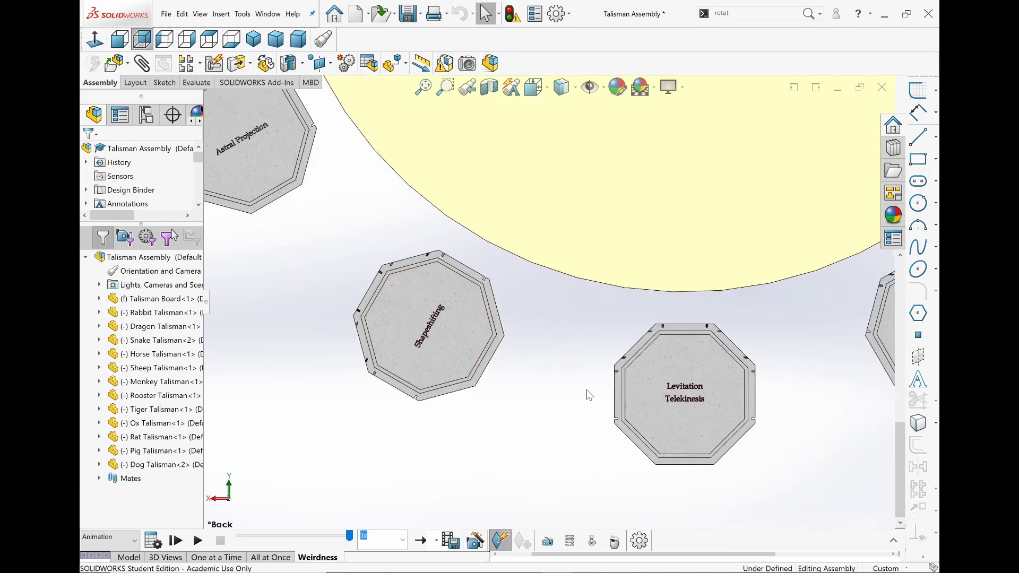
middle_click_drag(589, 395, 459, 391, "ctrl")
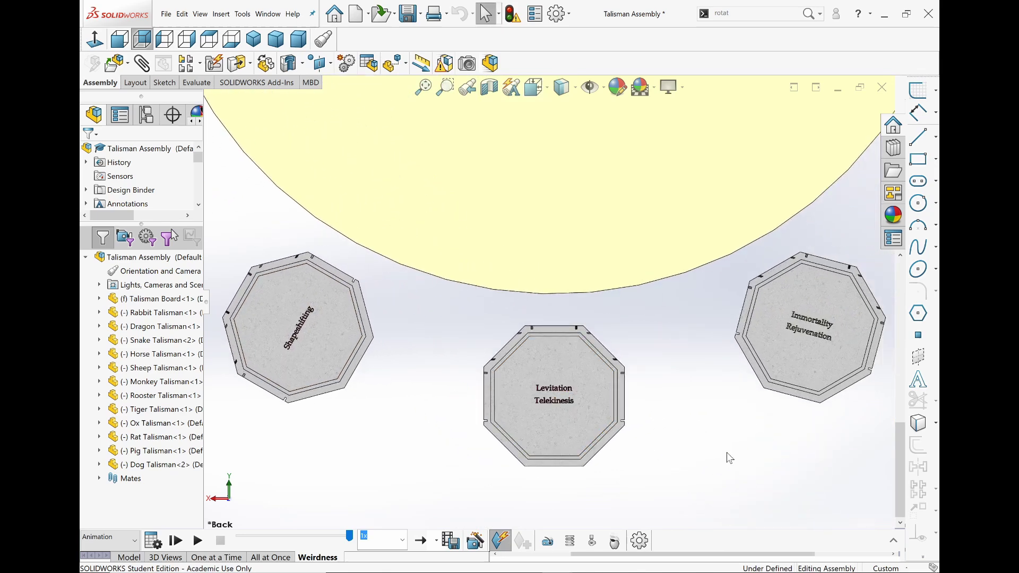
middle_click_drag(730, 458, 449, 571, "ctrl")
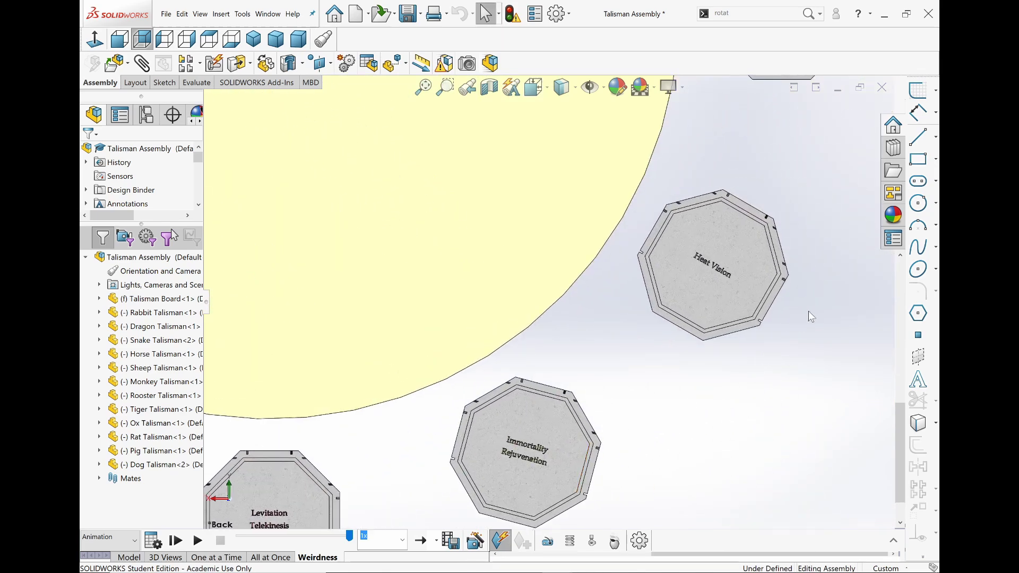
middle_click_drag(811, 316, 723, 473, "ctrl")
middle_click_drag(730, 396, 773, 525, "ctrl")
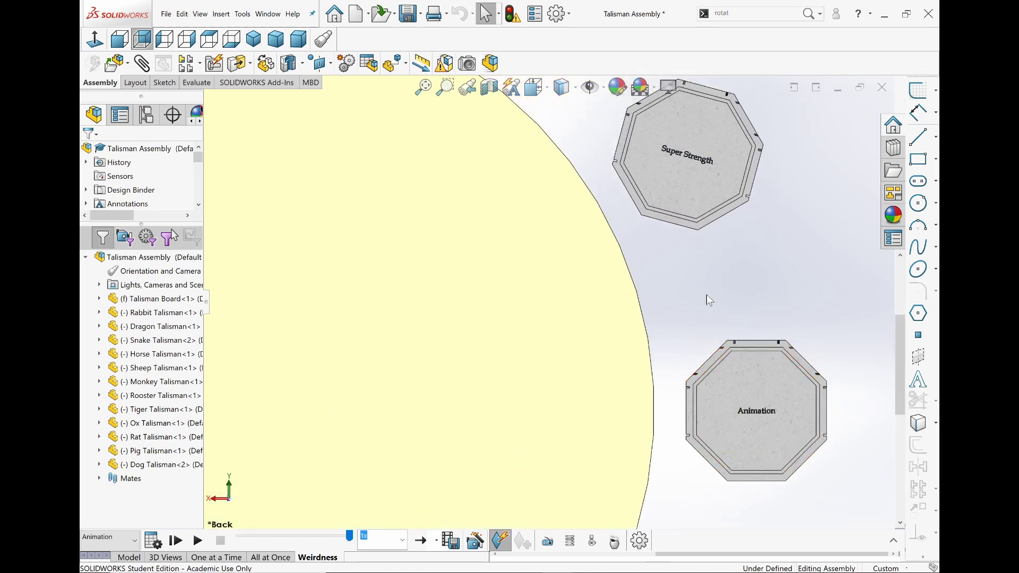
middle_click_drag(715, 321, 769, 427, "ctrl")
middle_click_drag(572, 234, 663, 362, "ctrl")
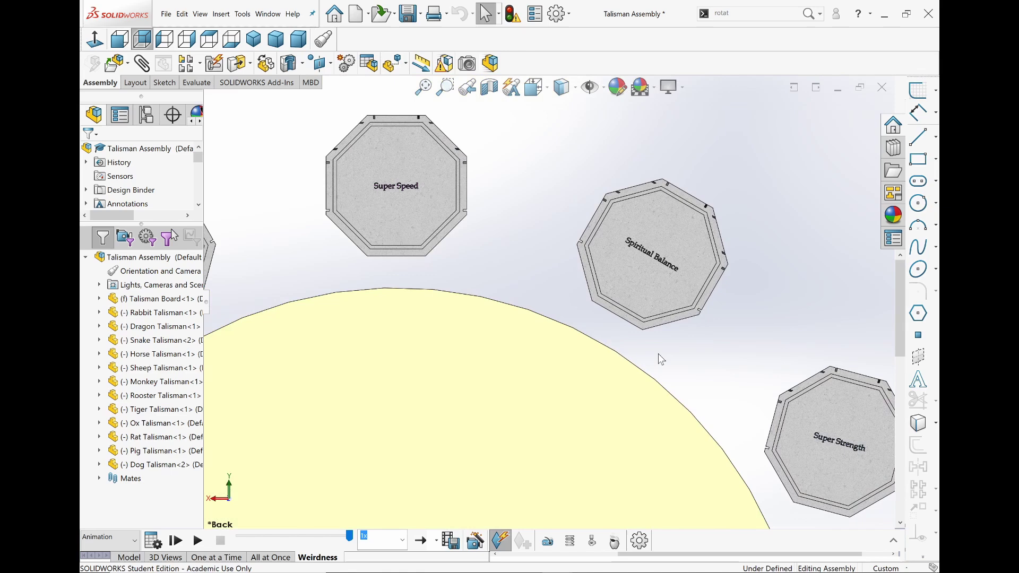
key("ctrl+1")
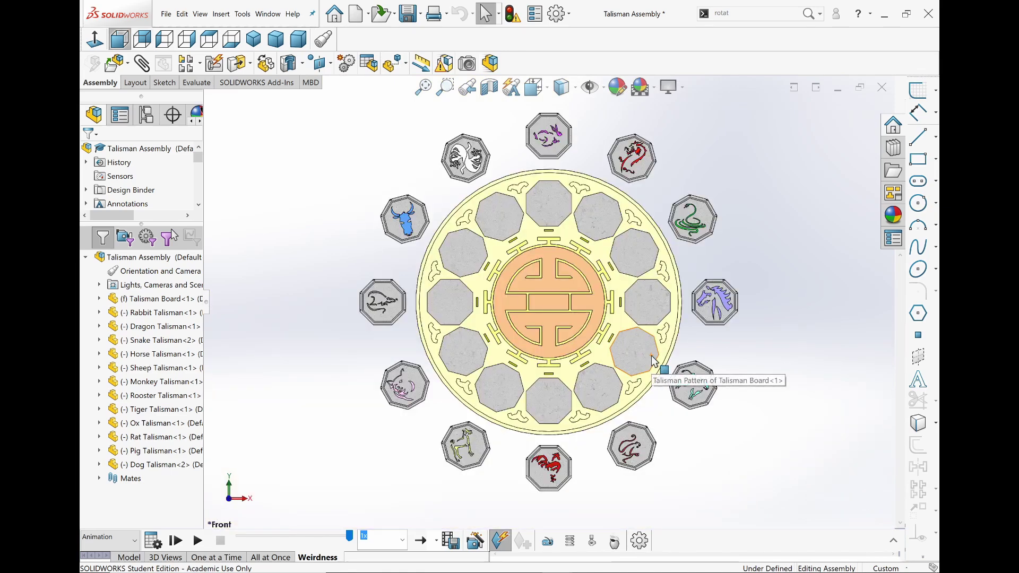